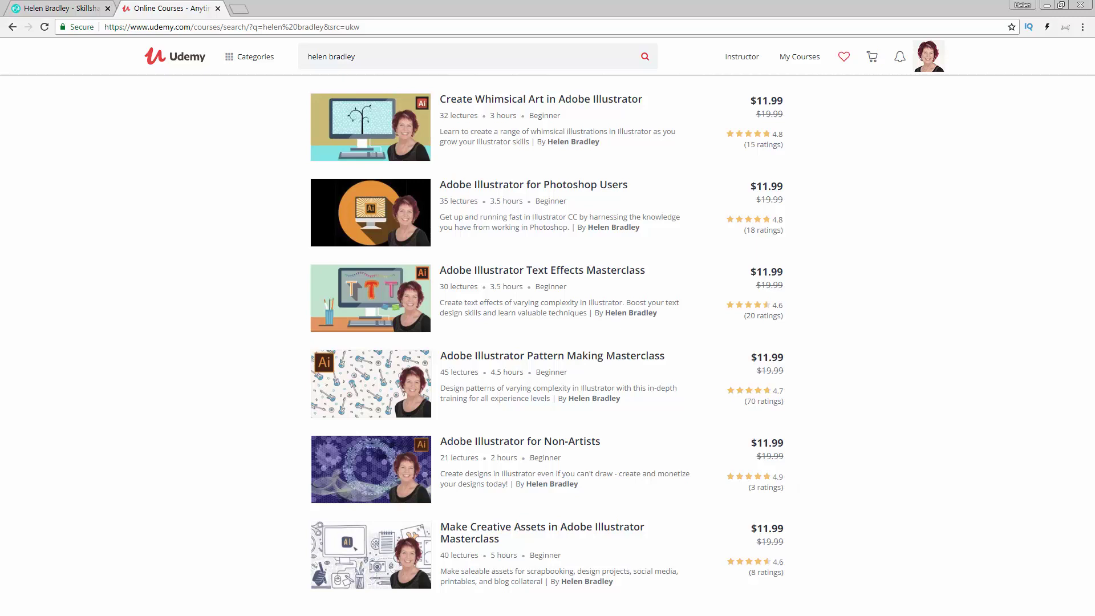
Step: Close the Udemy course search tab with Ctrl+W so the Skillshare teacher profile shows
key("ctrl+w")
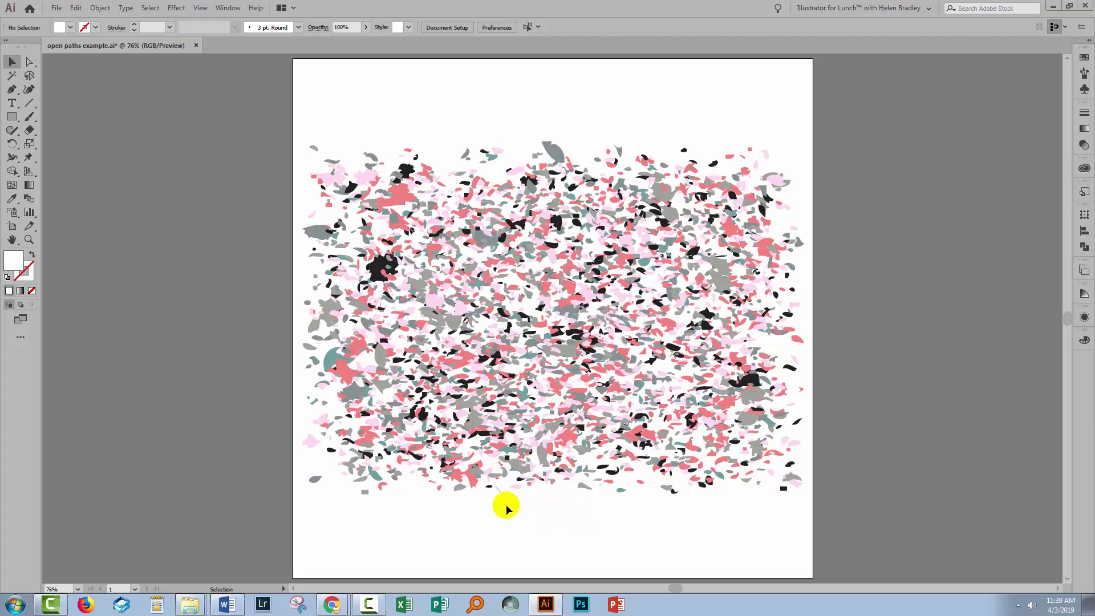
Step: Draw a four-anchor open test path with the Pen tool above the terrazzo chips
left_click(12, 89)
left_click(382, 104)
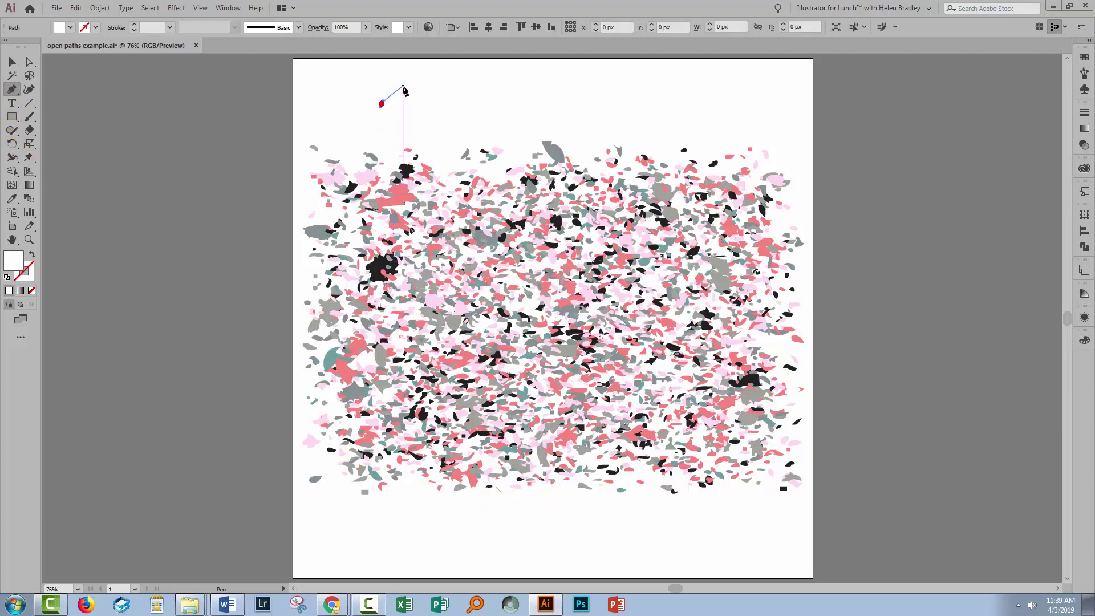
left_click(402, 86)
left_click(419, 98)
left_click(450, 111)
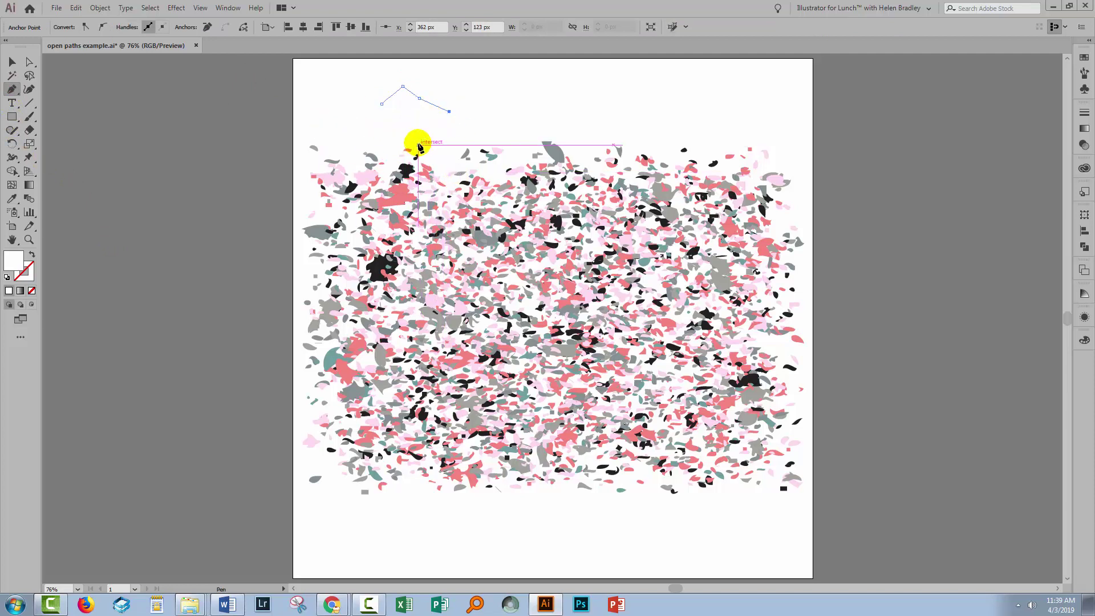
key("Escape")
Step: Delete the test path and return to the Selection tool
key("Delete")
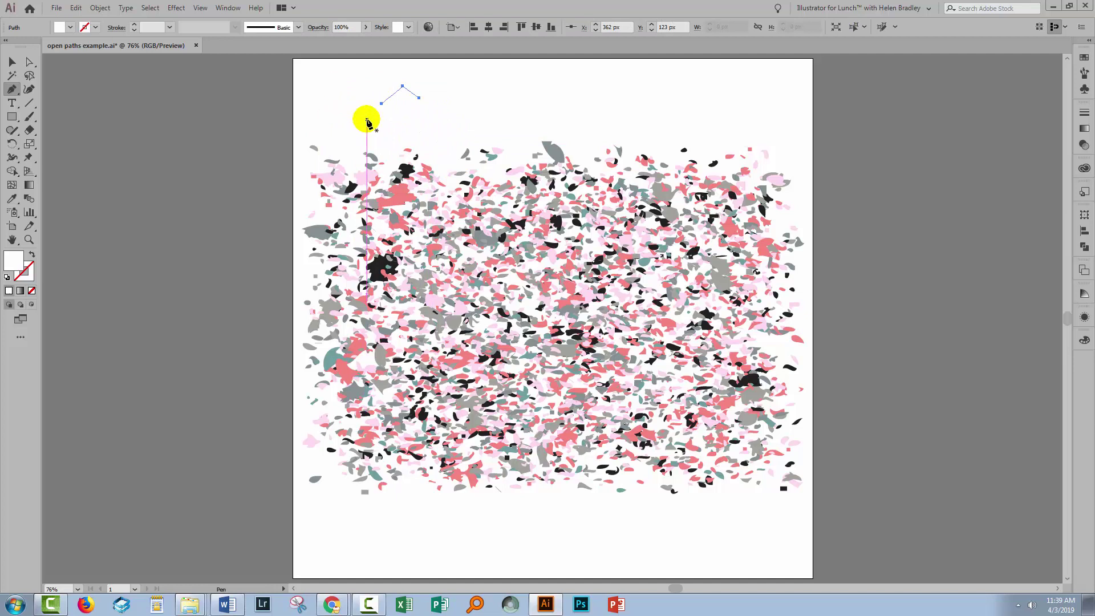
key("Delete")
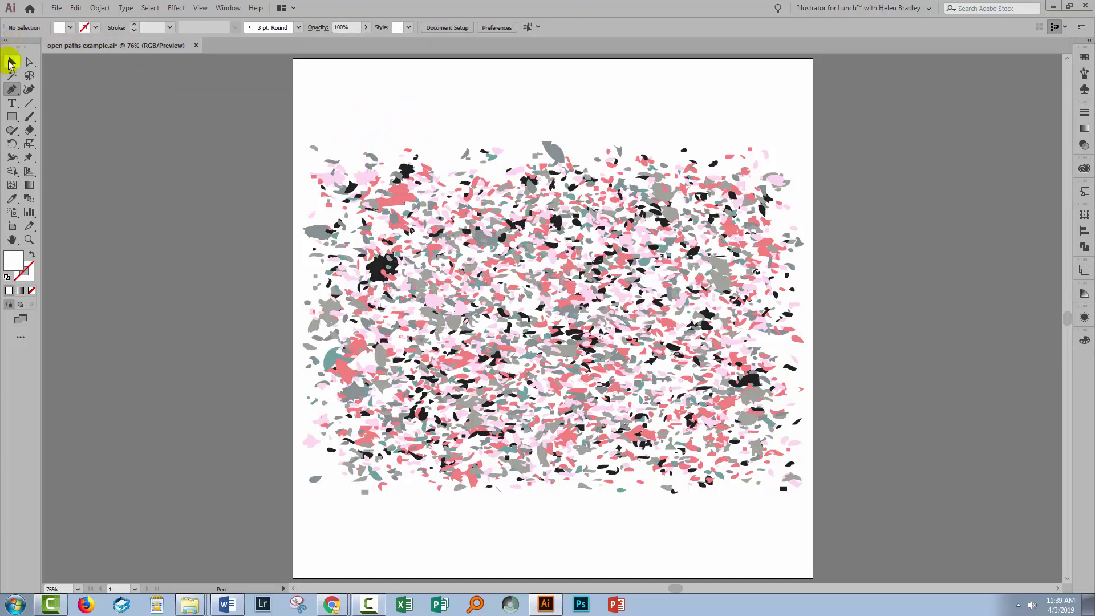
left_click(10, 62)
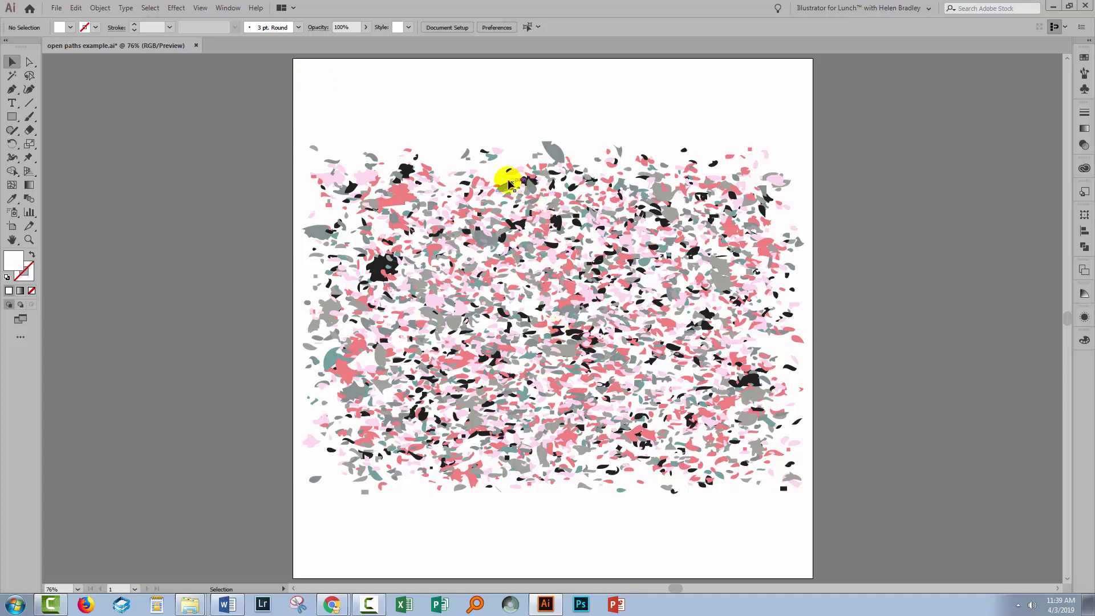
Step: Show Window > Document Info to read 9 open and 3802 closed paths, then deselect the chips
left_click(225, 7)
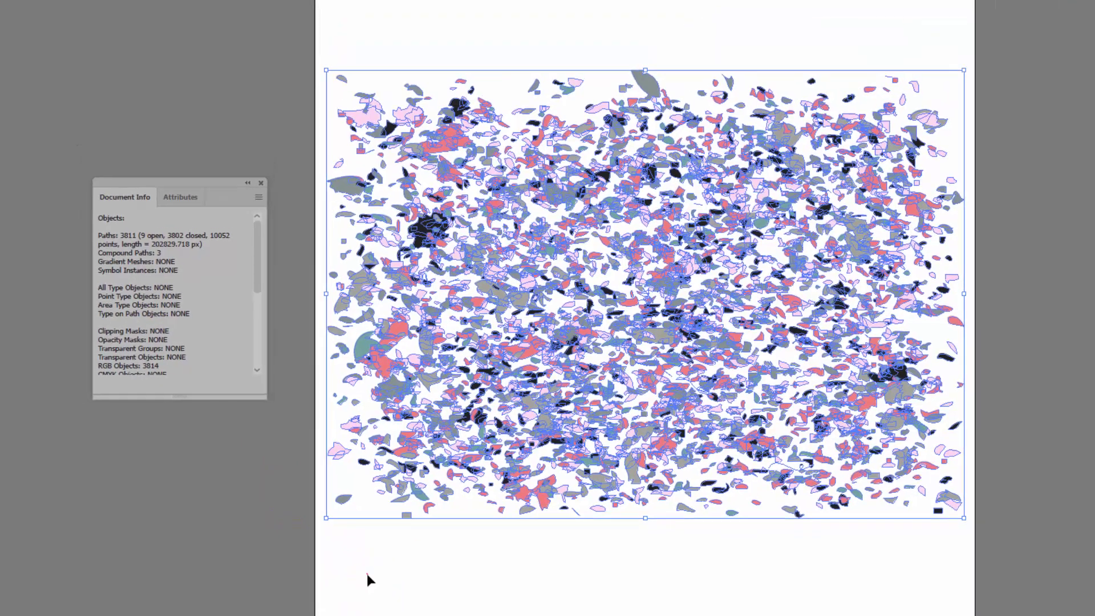
left_click(368, 575)
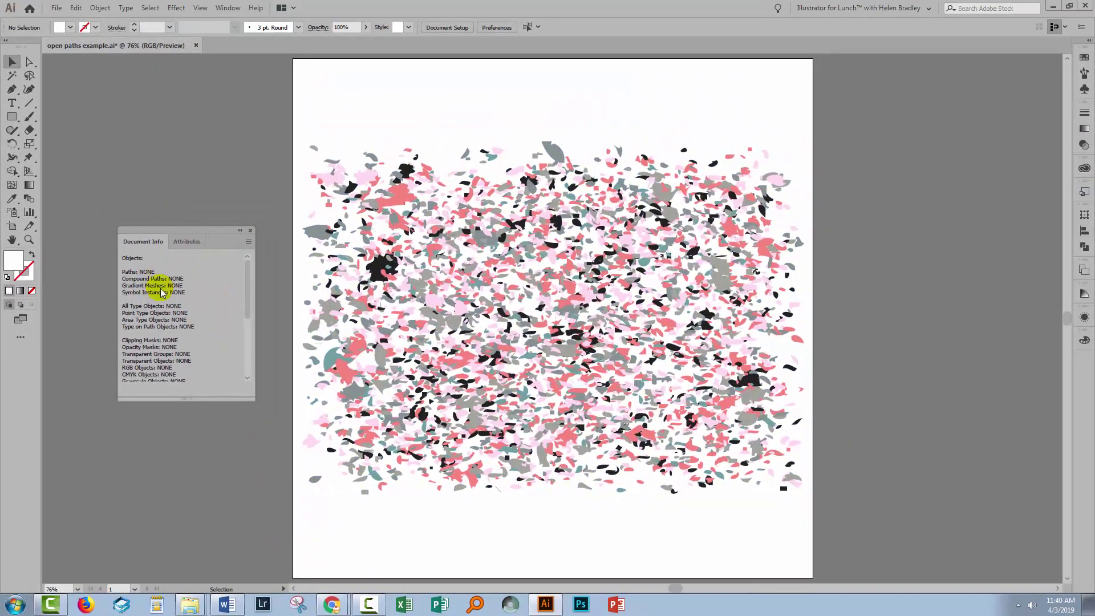
Step: Close the Document Info panel, leaving only the terrazzo artwork visible
left_click(250, 231)
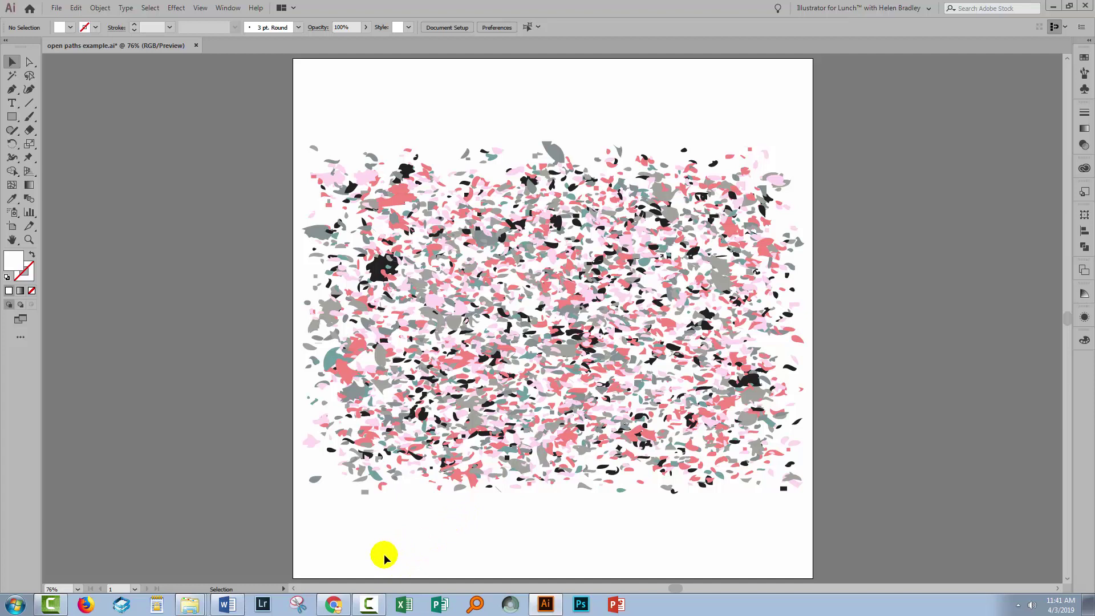
Step: On the rj-graffix plugins page, search for 'select' to reach the Select Menu plugin section
left_click(333, 609)
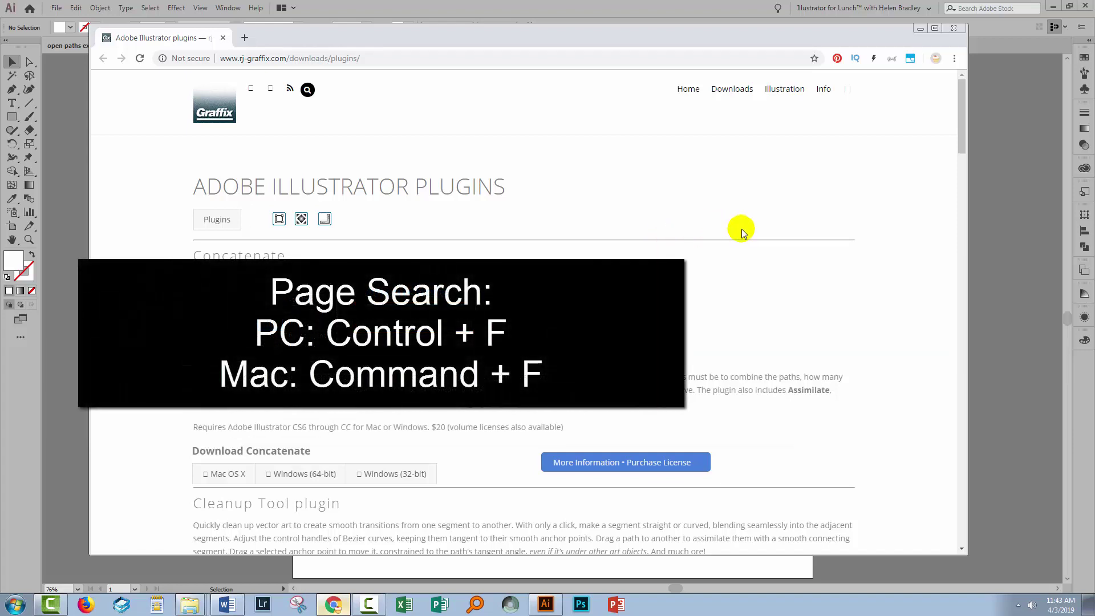
key("ctrl+f")
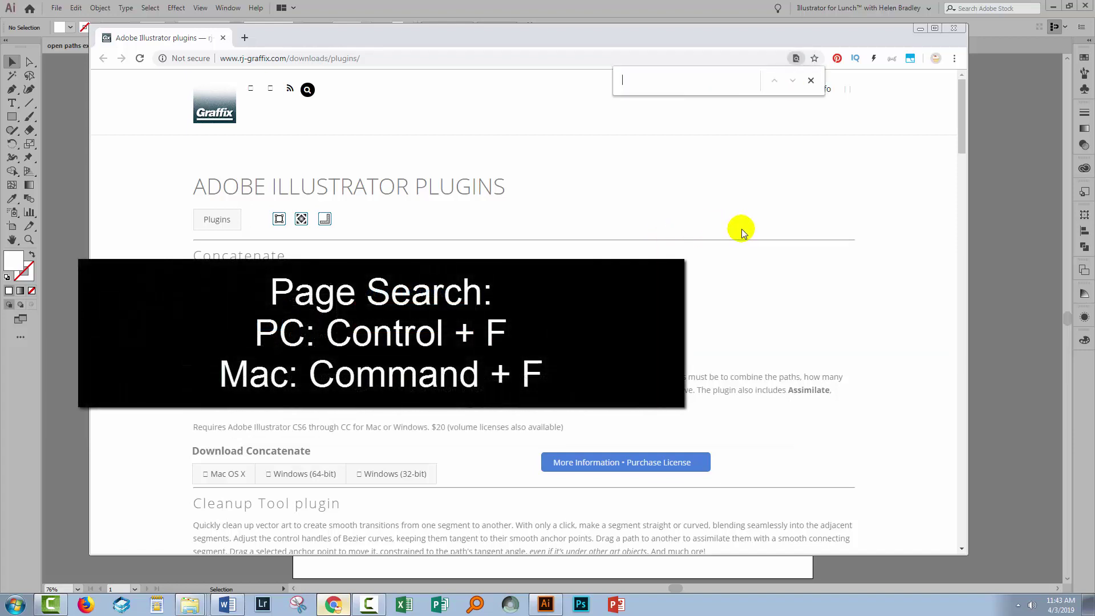
type("select")
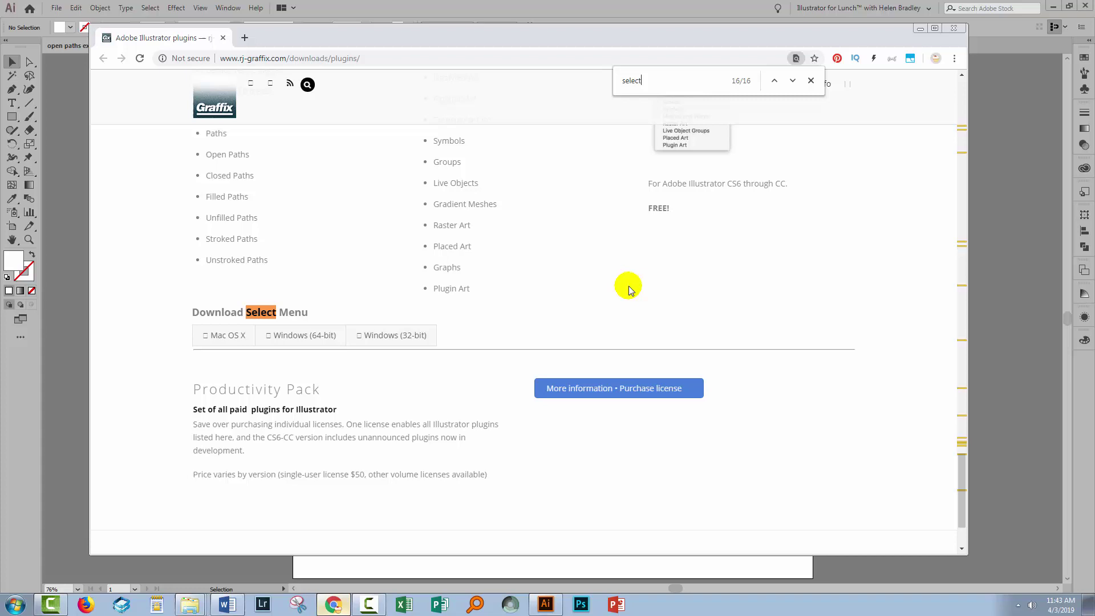
scroll(765, 256, "up", 4)
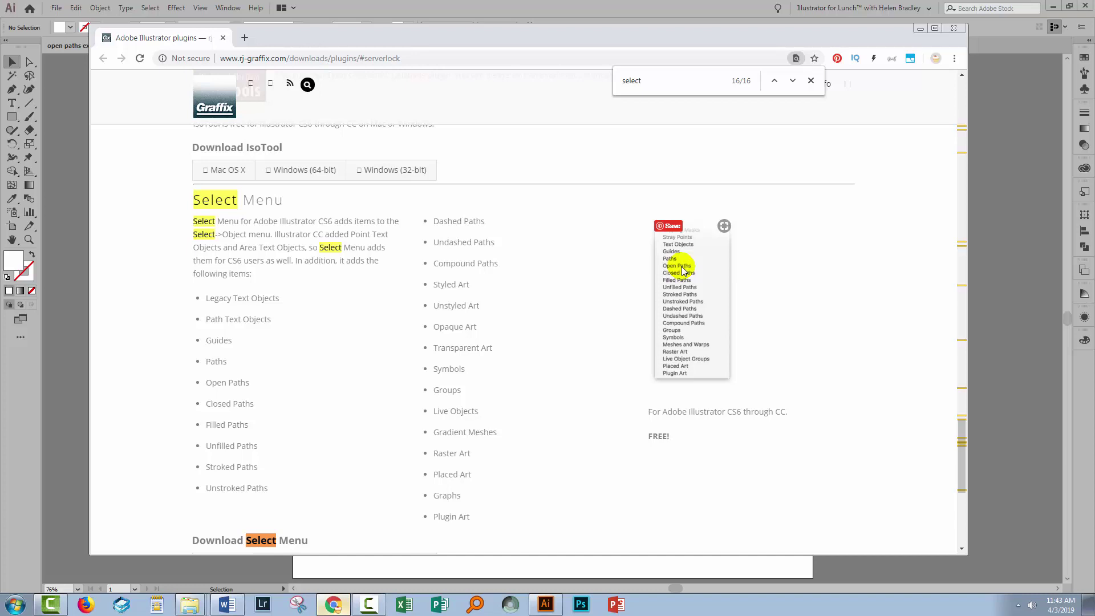
scroll(530, 303, "down", 3)
left_click(260, 394)
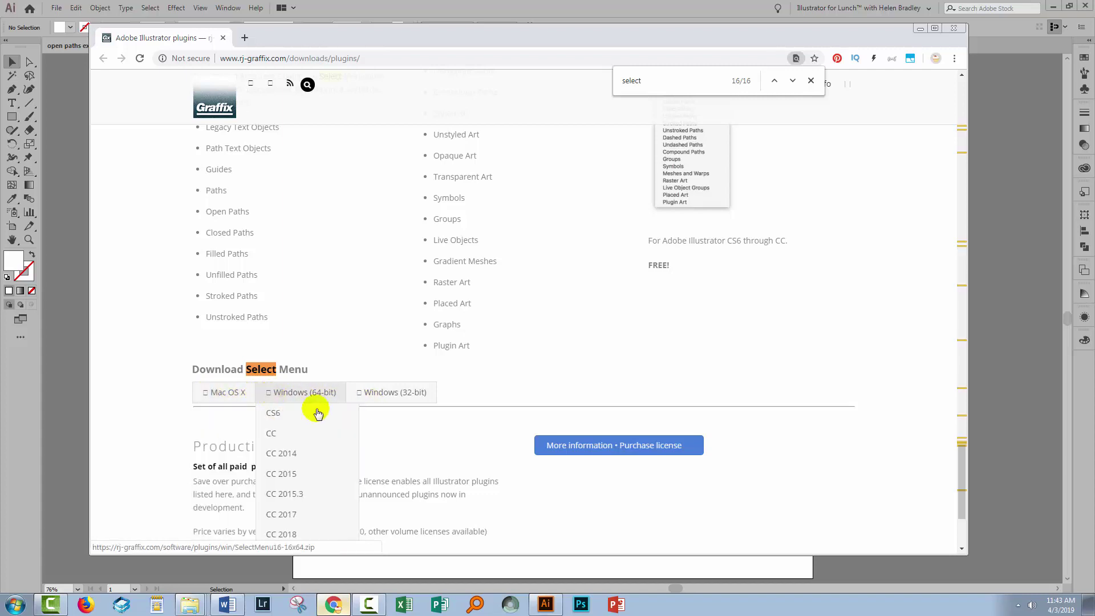
scroll(297, 406, "down", 2)
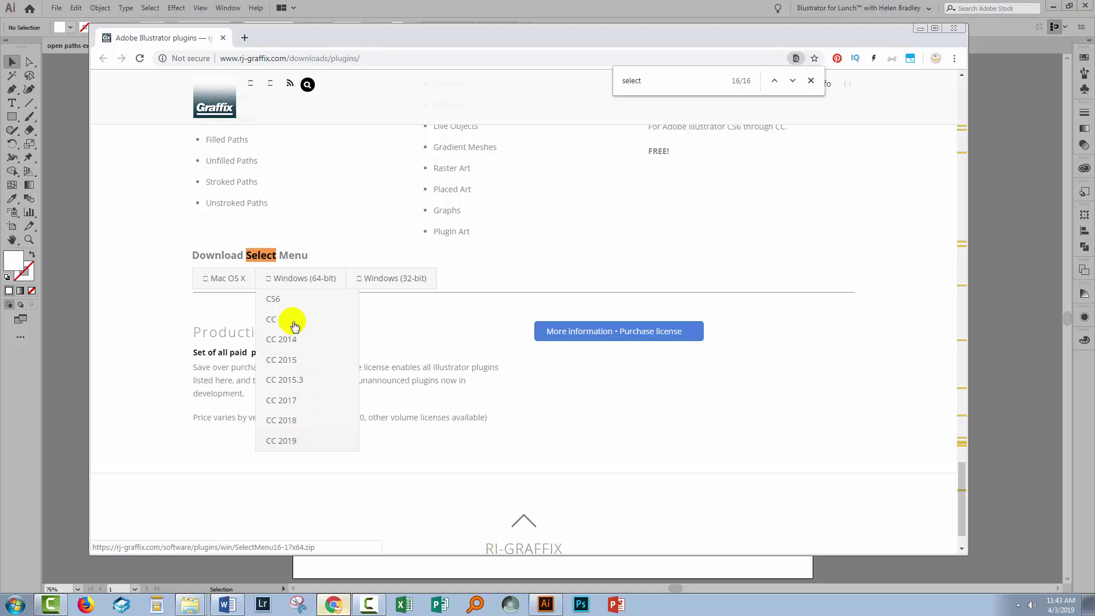
mouse_move(386, 280)
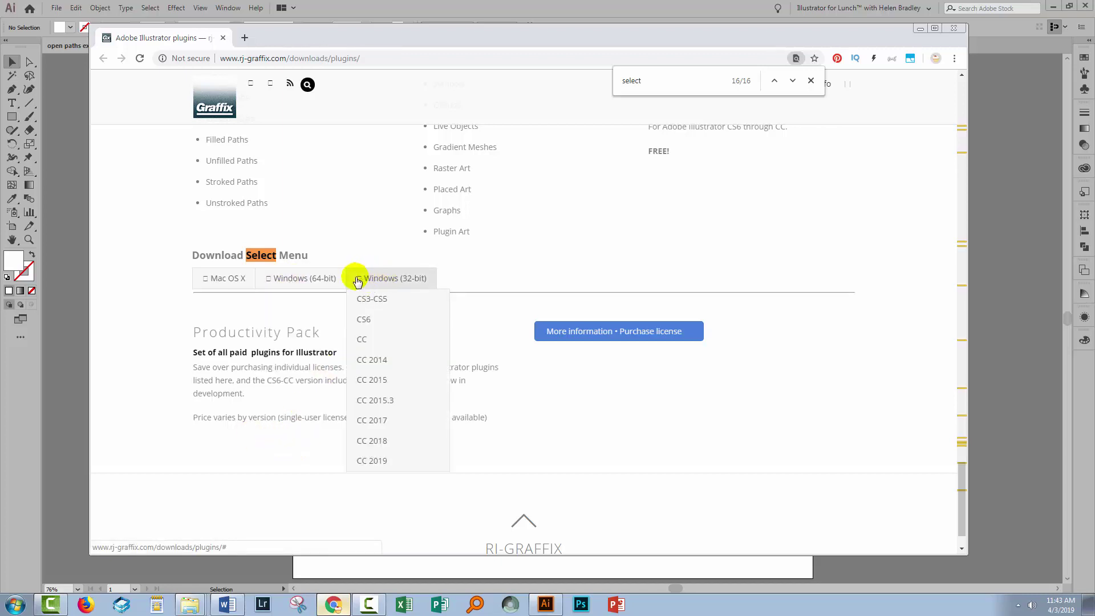
mouse_move(302, 278)
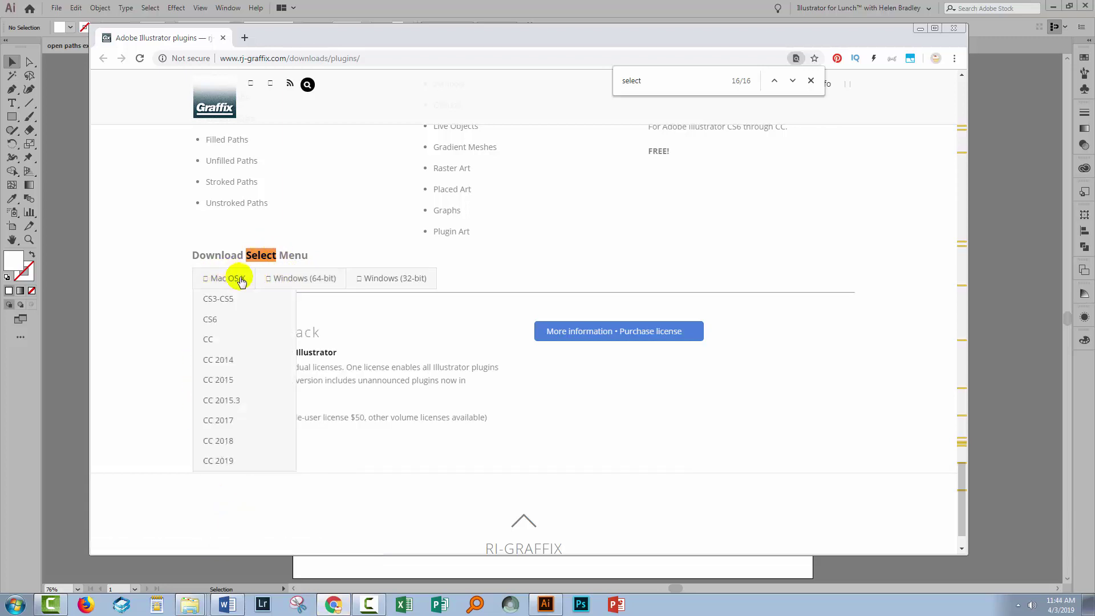
Step: Open SelectMenu16-23x64.zip and its extracted folder, and select the SelectMenu.aip plugin file
right_click(189, 605)
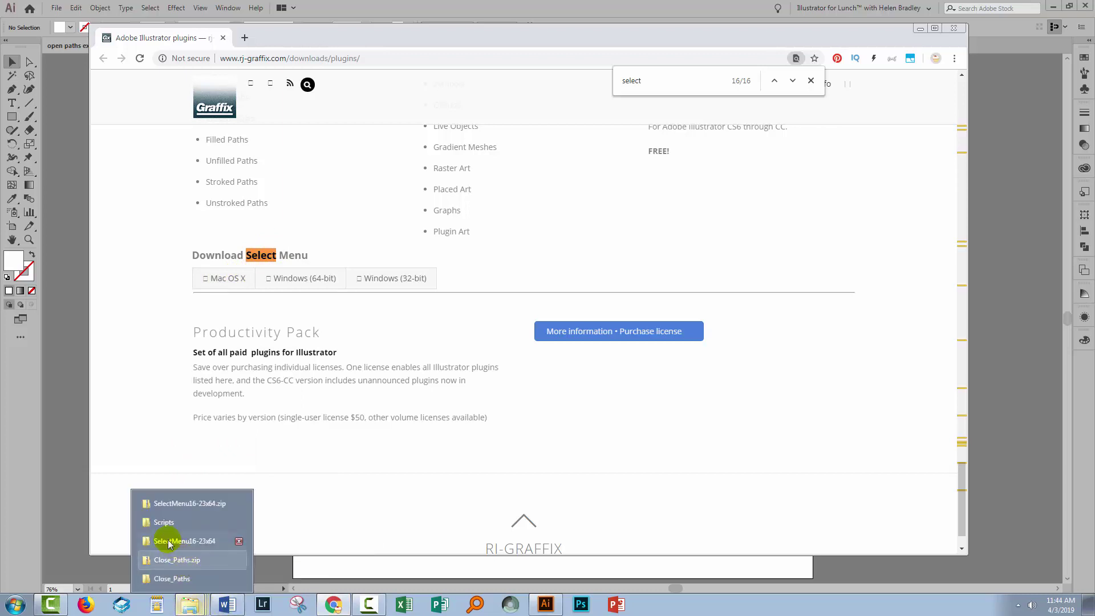
left_click(183, 504)
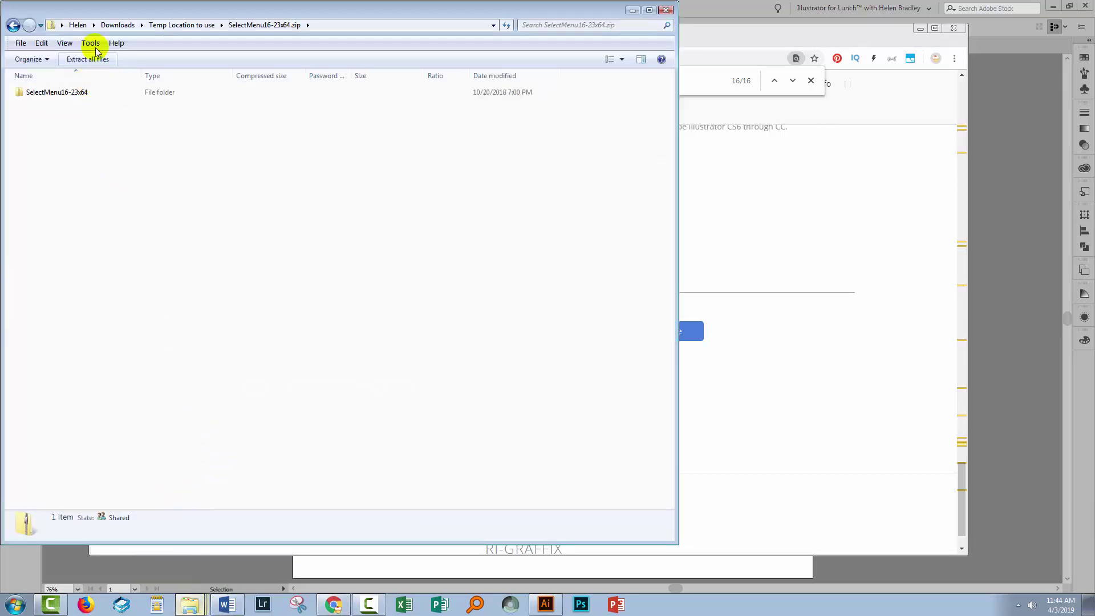
mouse_move(77, 11)
left_mouse_down()
mouse_move(77, 34)
mouse_move(88, 20)
left_mouse_up()
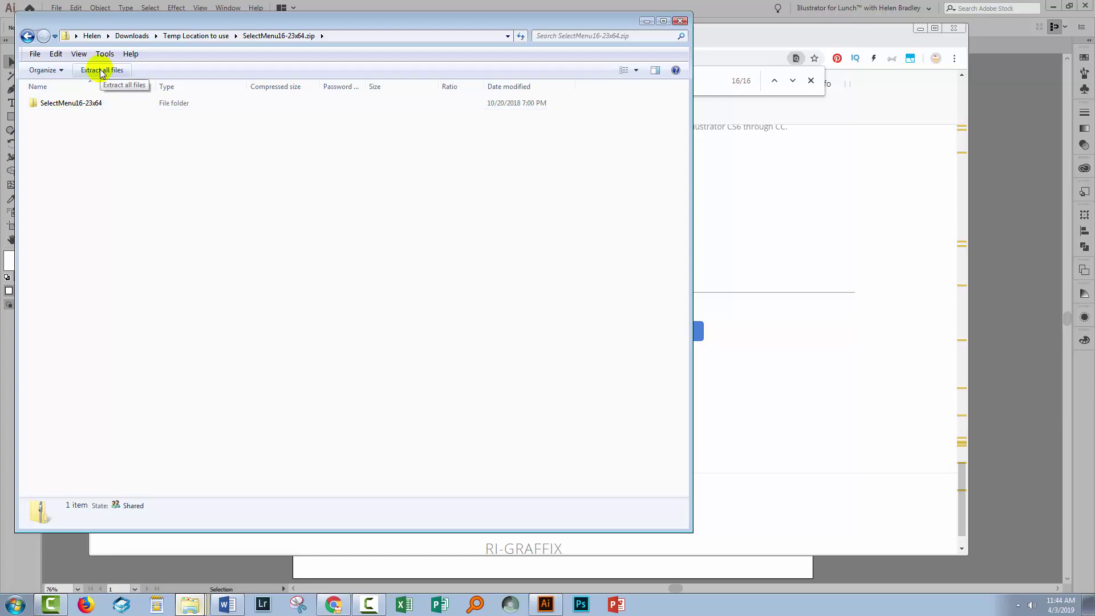
mouse_move(181, 605)
left_click(183, 542)
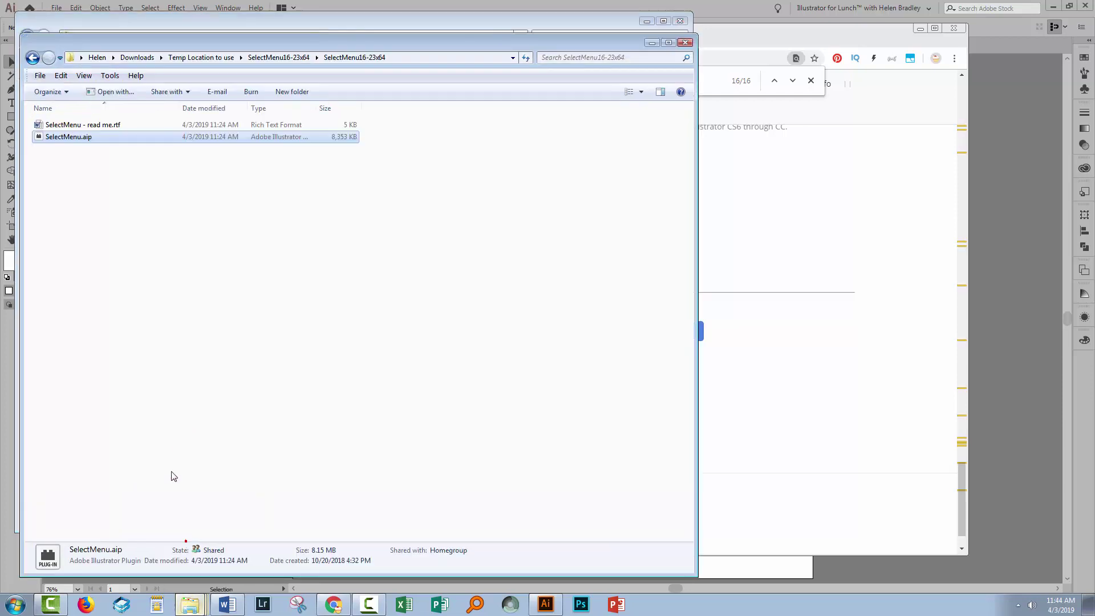
left_click(69, 138, "ctrl")
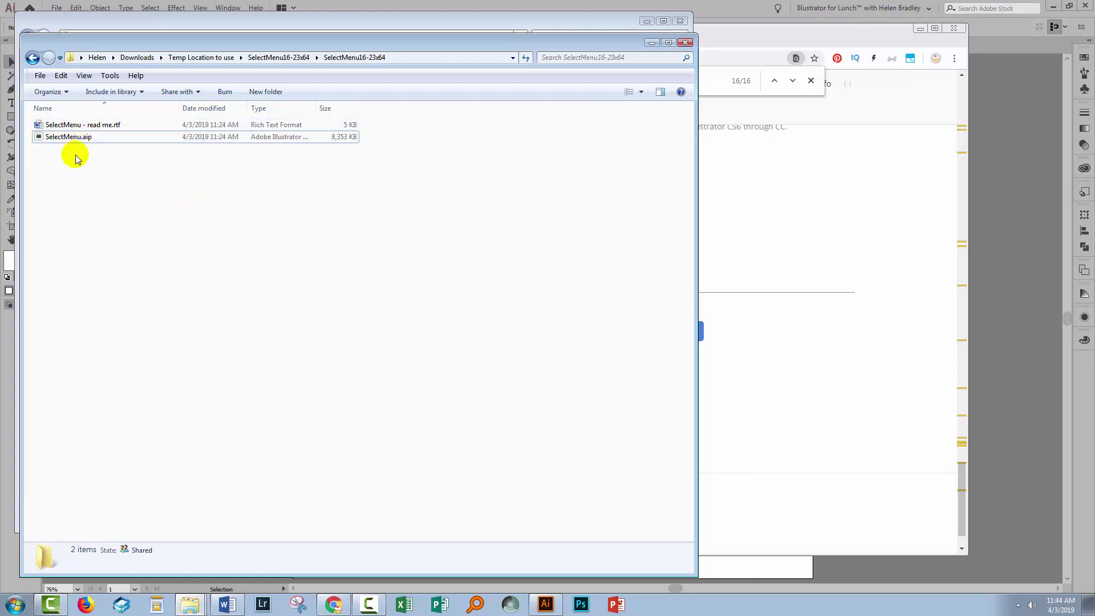
left_click(63, 139)
Step: Copy SelectMenu.aip into C:\Program Files\Adobe\Adobe Illustrator CC 2019\Plug-ins, then close that window
right_click(90, 139)
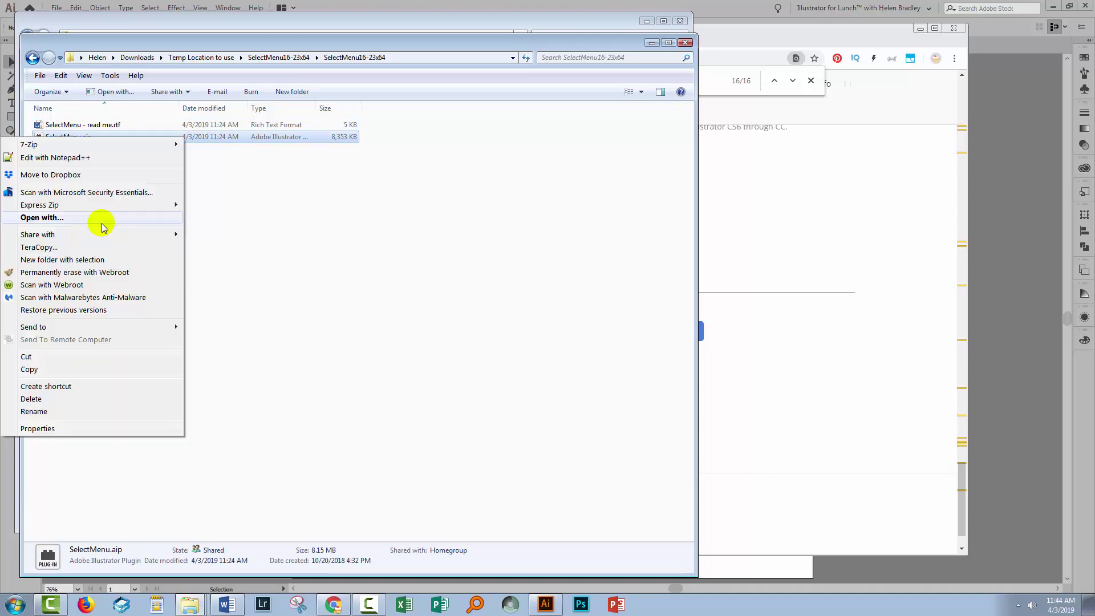
left_click(31, 371)
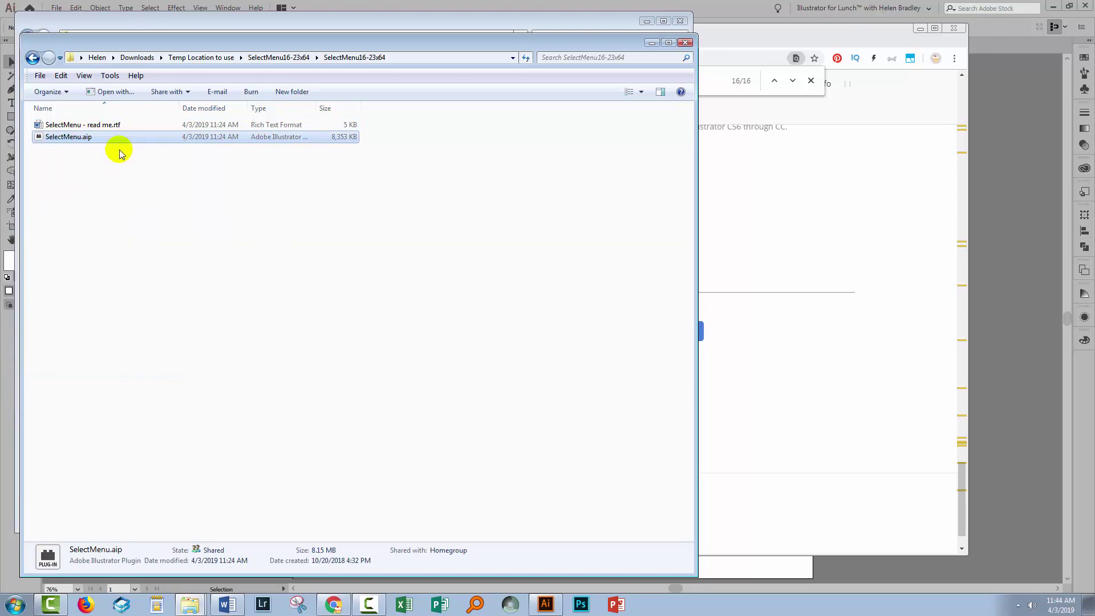
left_click(81, 58)
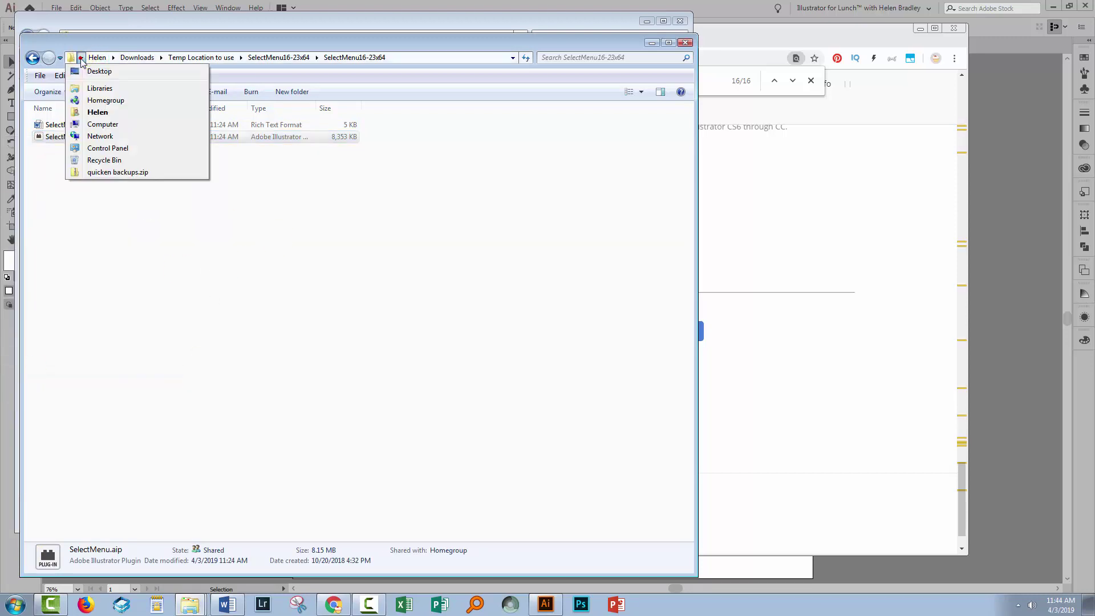
left_click(99, 125)
double_click(63, 126)
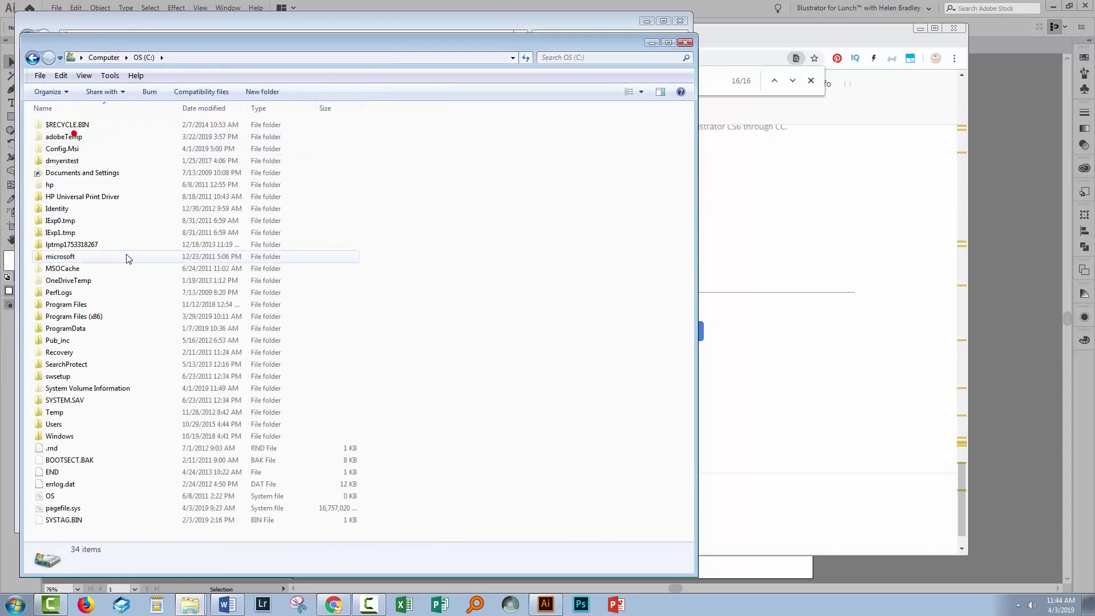
double_click(64, 307)
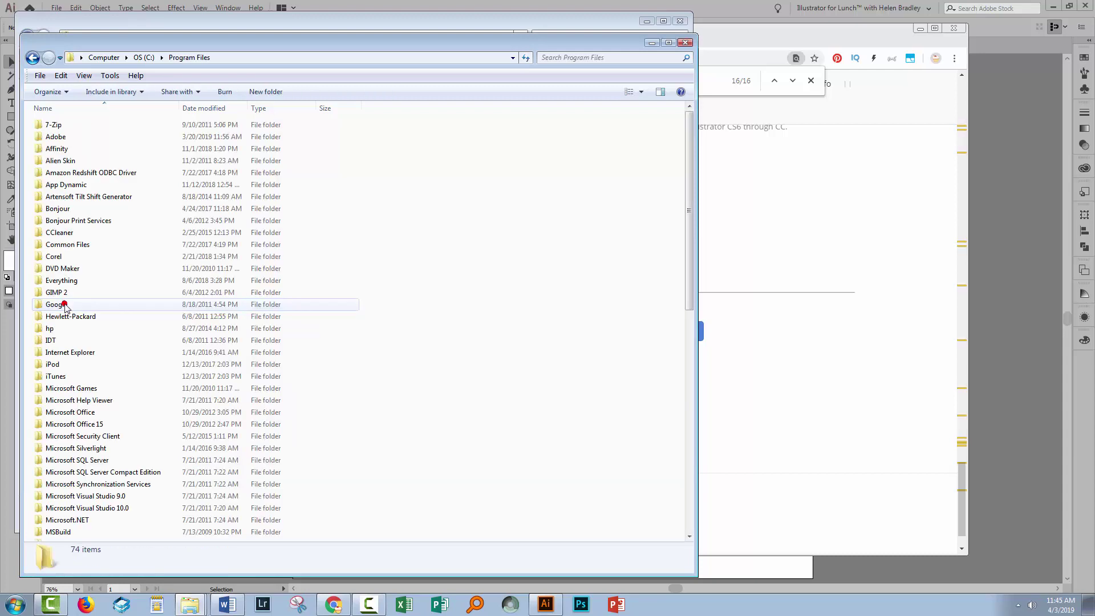
double_click(56, 138)
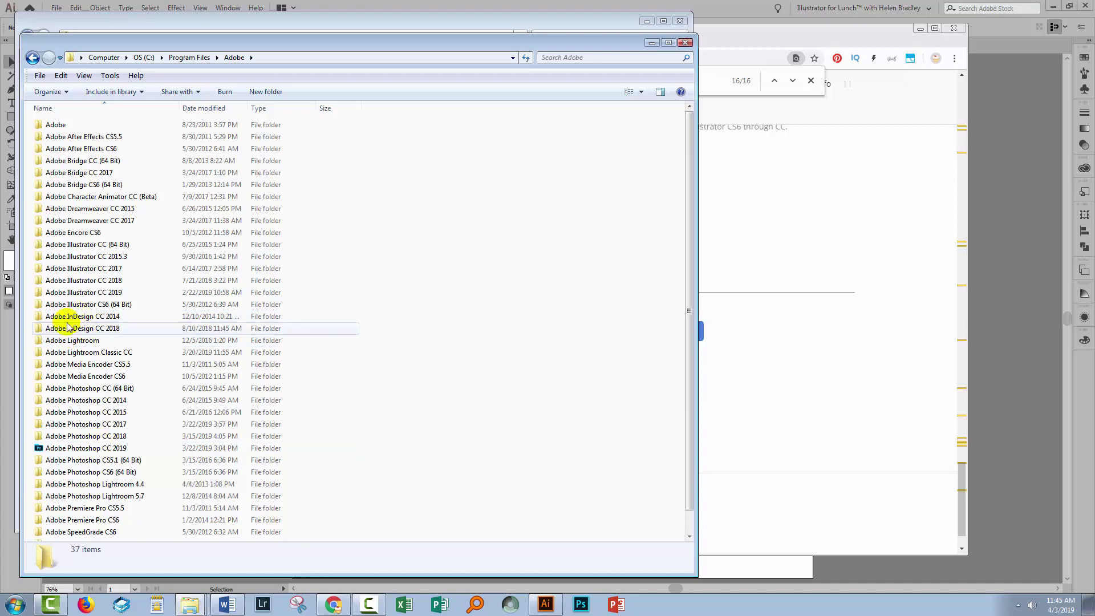
double_click(72, 292)
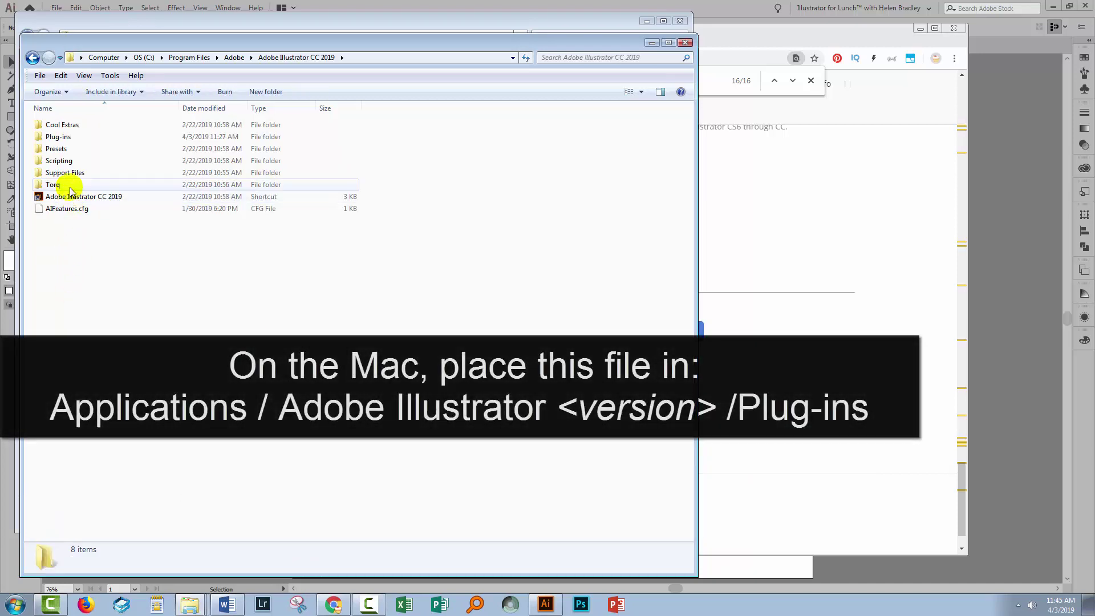
double_click(52, 137)
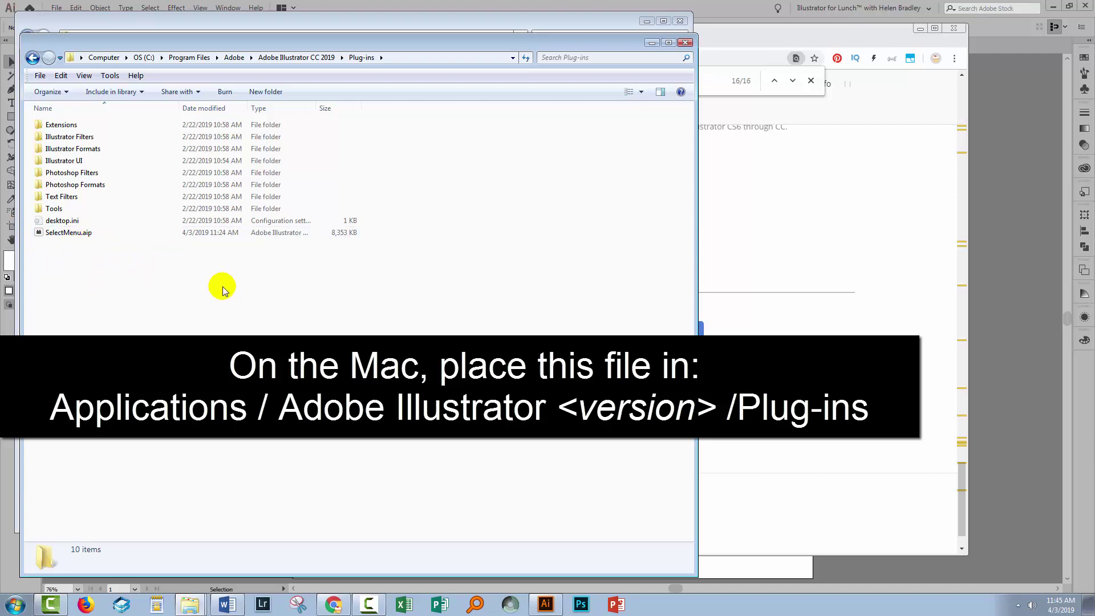
left_click(687, 43)
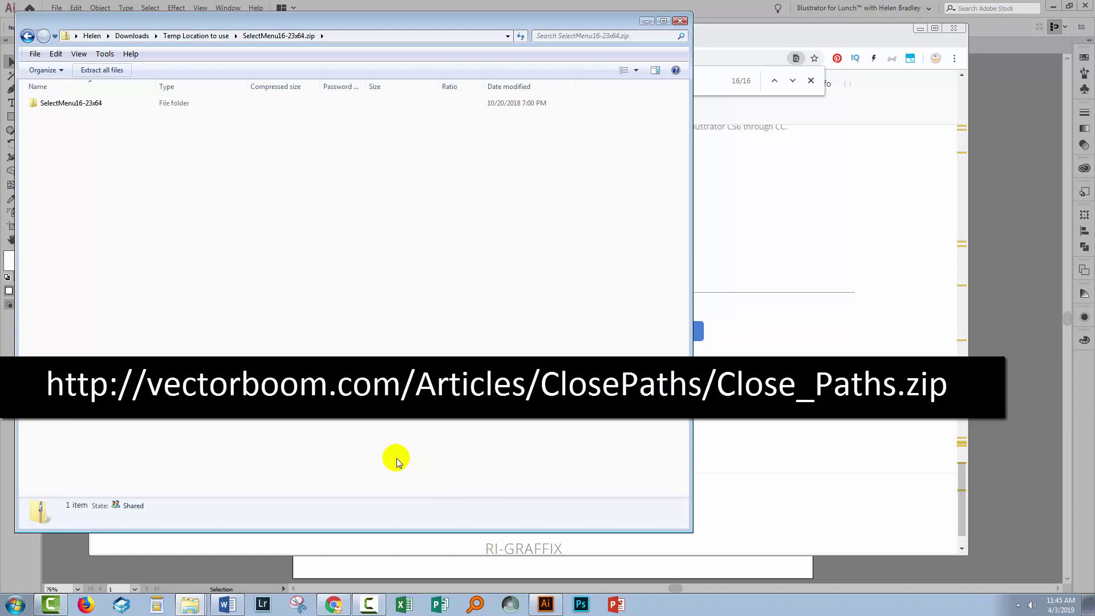
Step: Copy Close All Paths.js and Close Selected Paths.js from the Close_Paths.zip archive
mouse_move(190, 605)
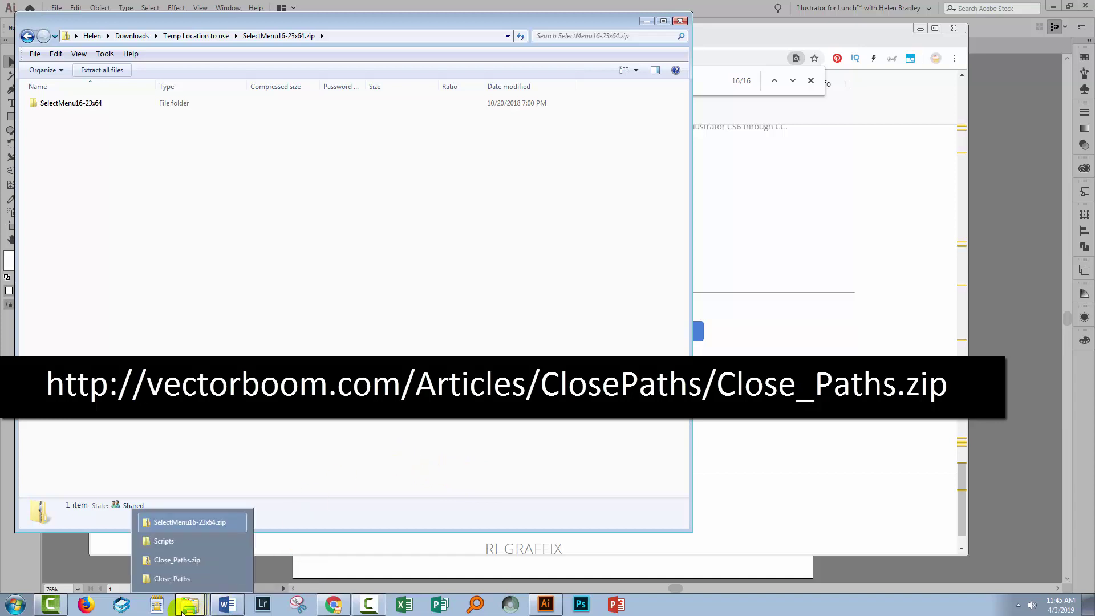
left_click(171, 560)
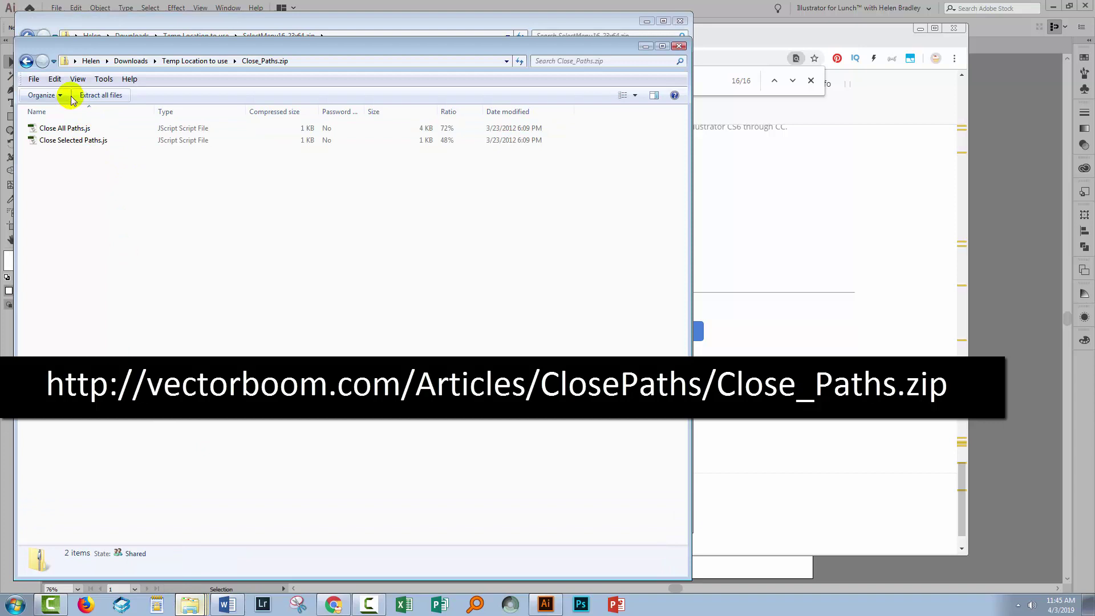
left_click(60, 128)
left_click(65, 141, "shift")
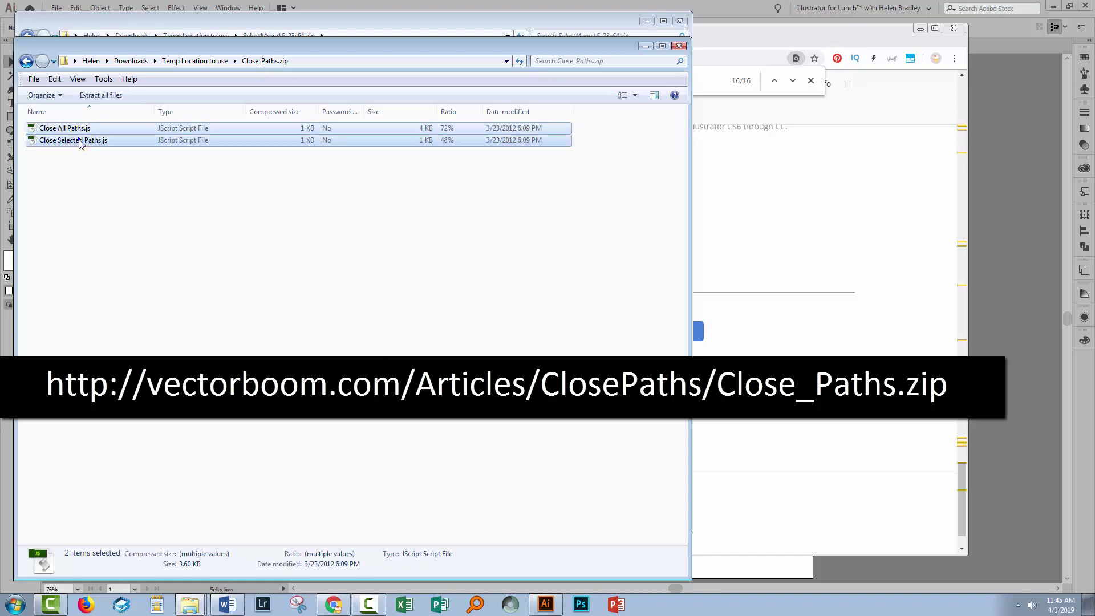
right_click(79, 142)
left_click(25, 174)
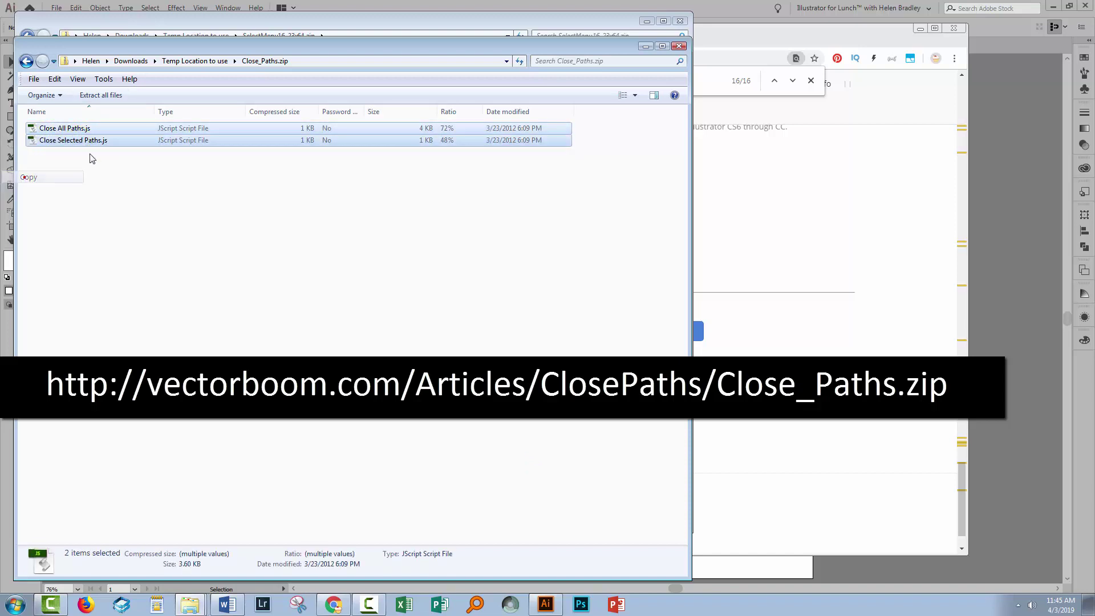
Step: Bring up the address bar's top-level locations list to browse elsewhere
left_click(75, 61)
left_click(107, 61)
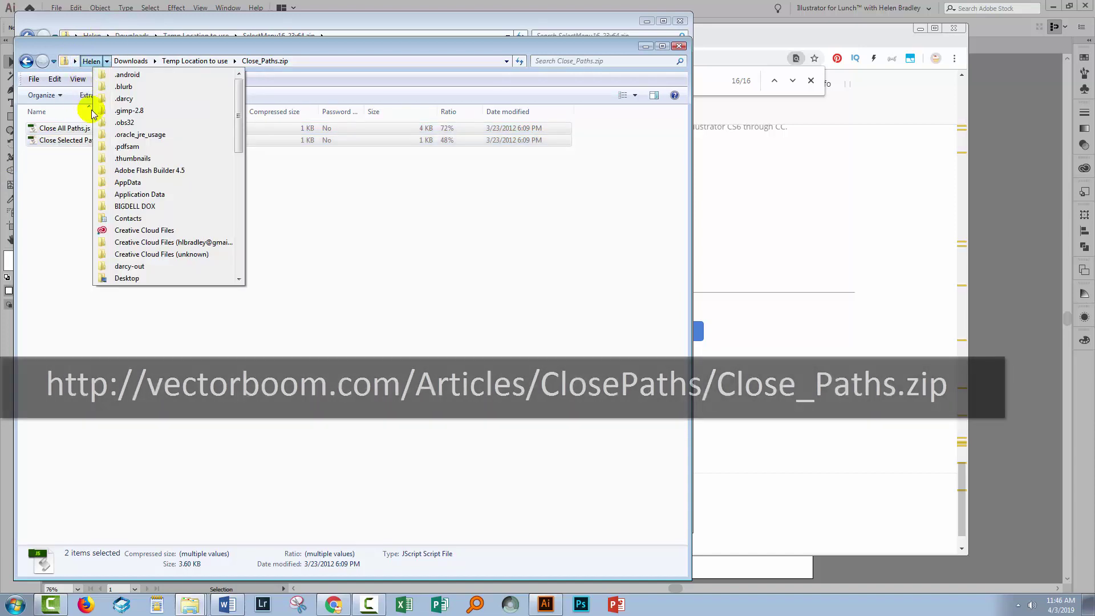
left_click(76, 61)
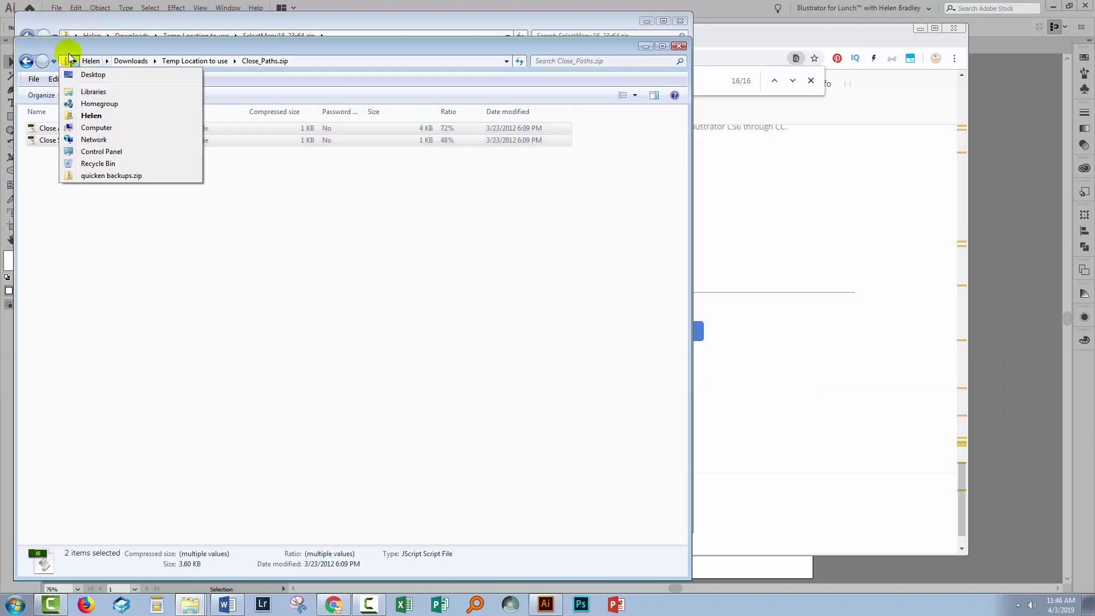
Step: Browse C: > Program Files > Adobe > Illustrator CC 2019 > Presets > en_US > Scripts for the two scripts
left_click(91, 128)
double_click(90, 134)
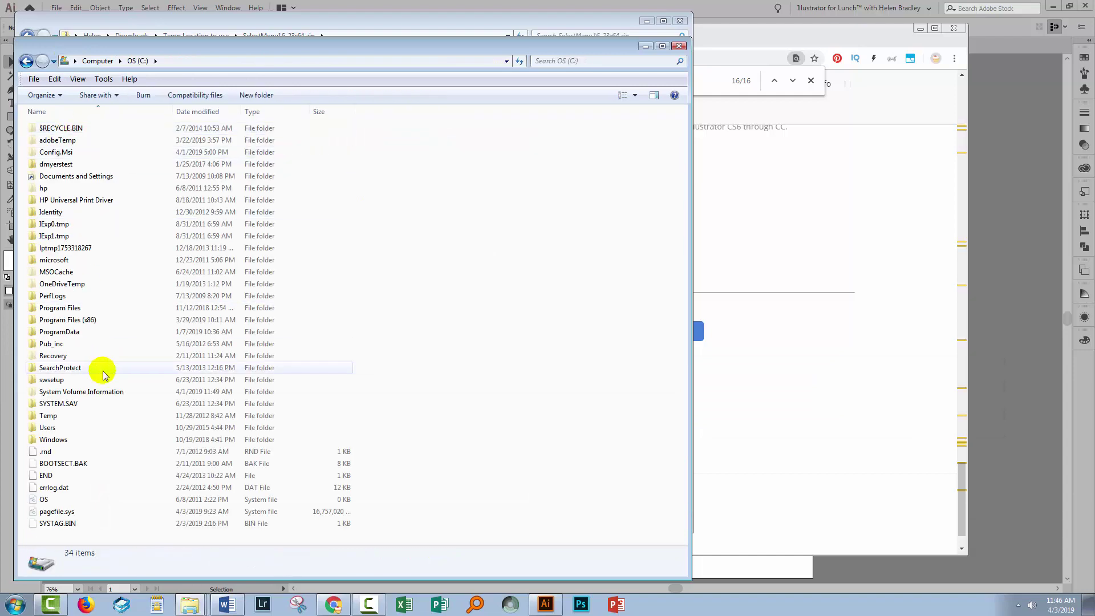
double_click(57, 308)
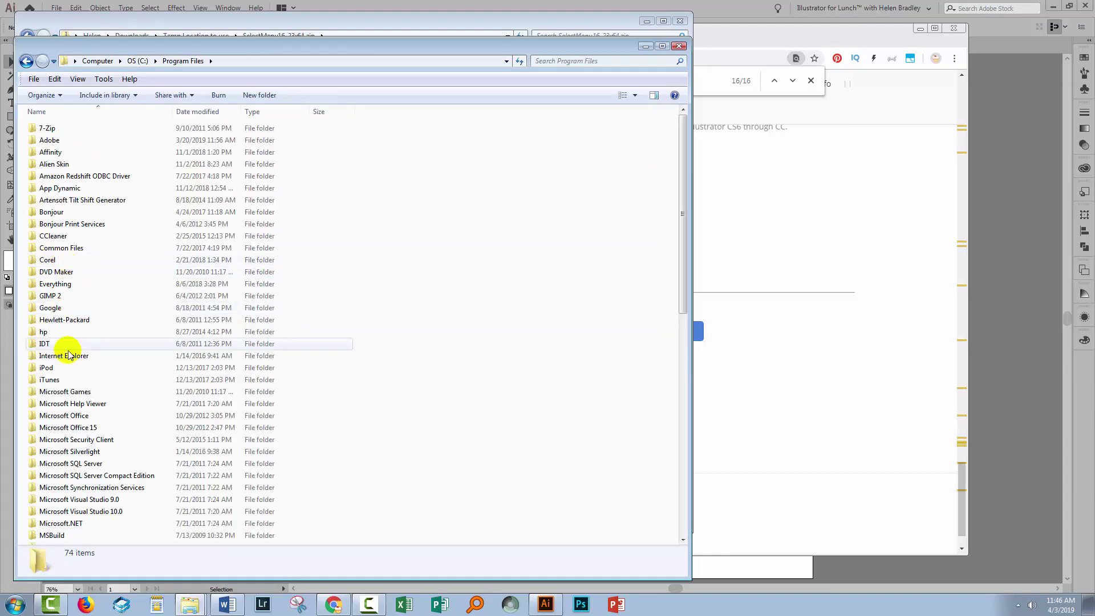
double_click(50, 140)
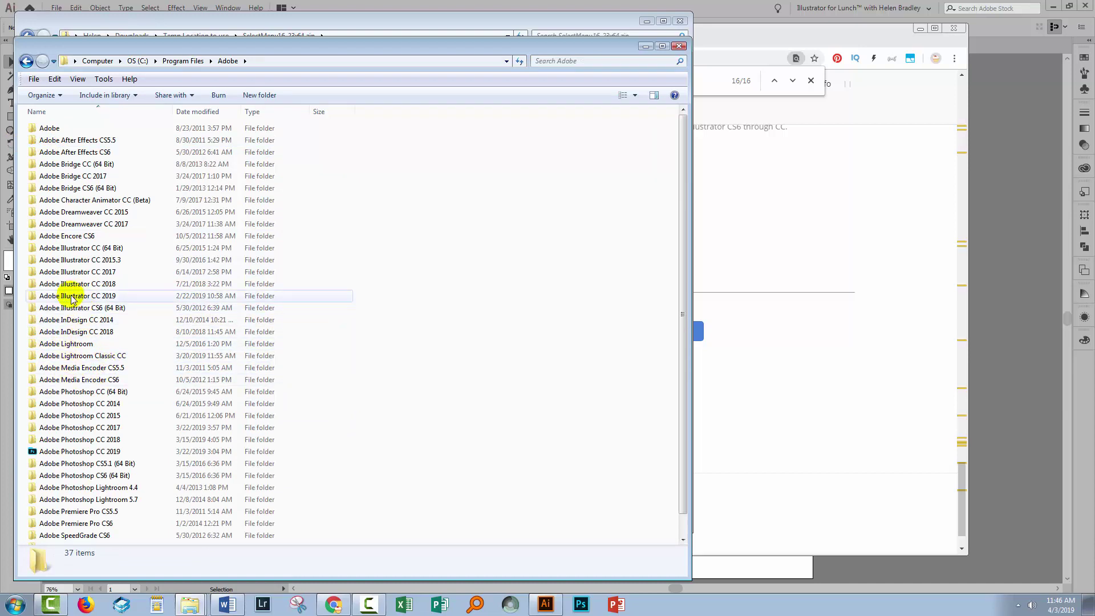
double_click(73, 296)
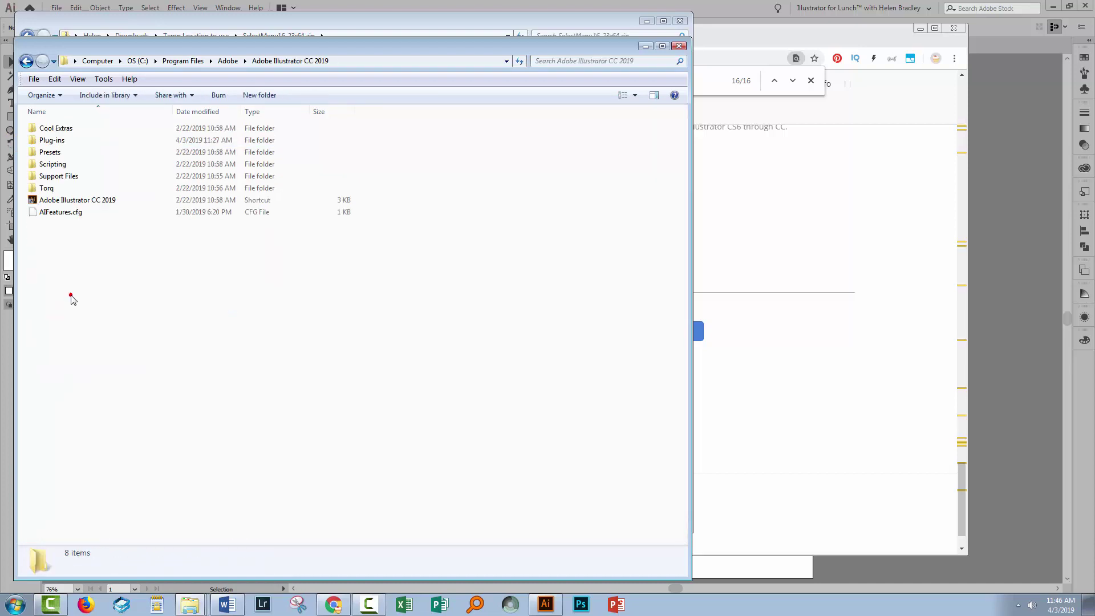
double_click(45, 152)
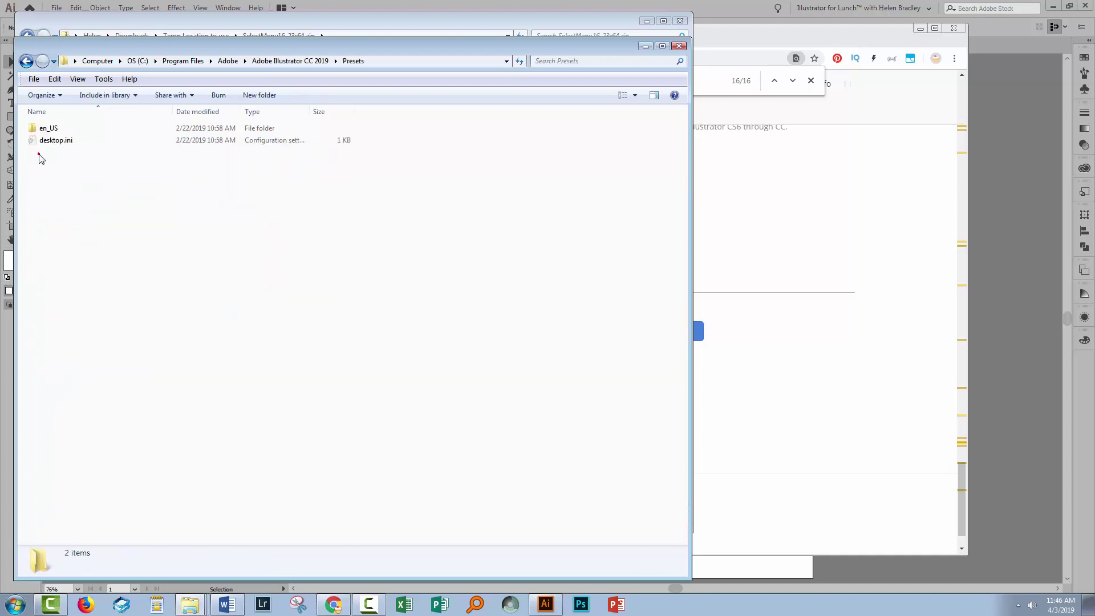
double_click(64, 131)
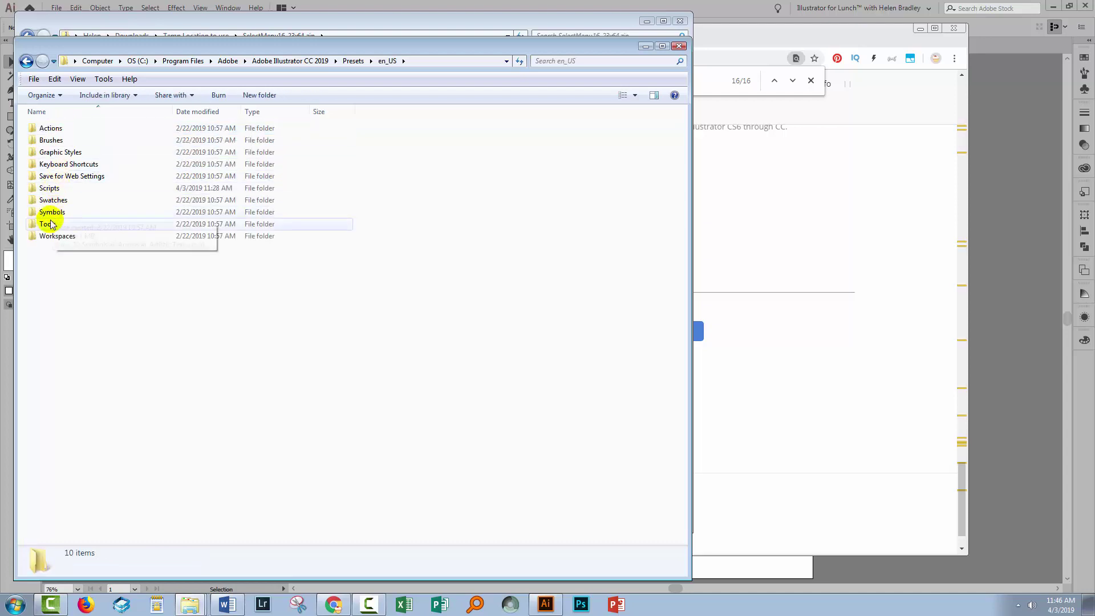
left_click(48, 191)
double_click(47, 190)
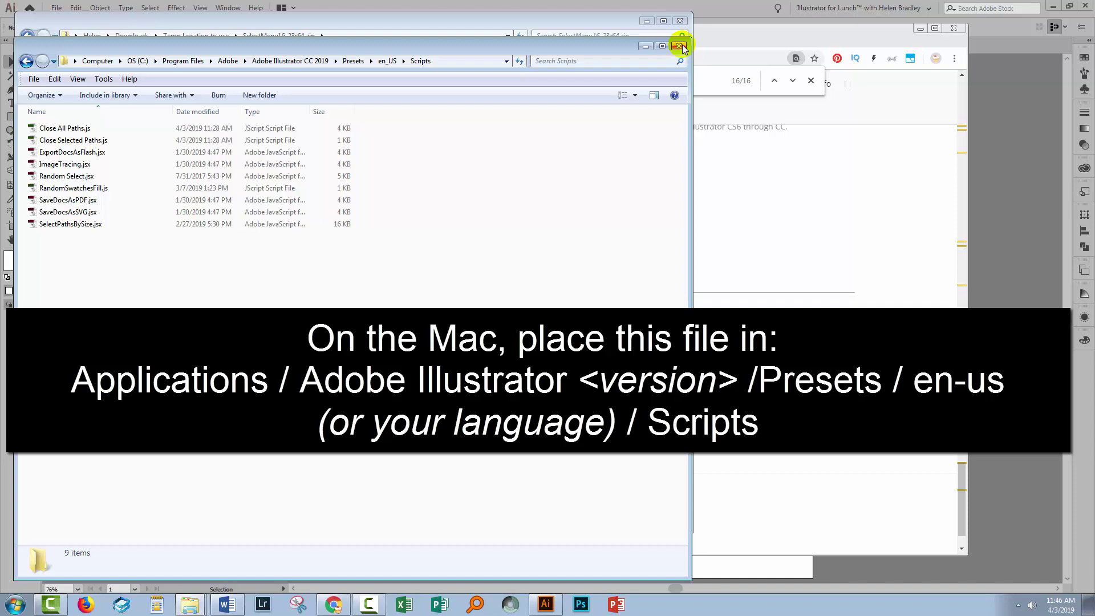
Step: Close the Scripts and zip archive windows and return to Illustrator with the chip artwork
left_click(679, 46)
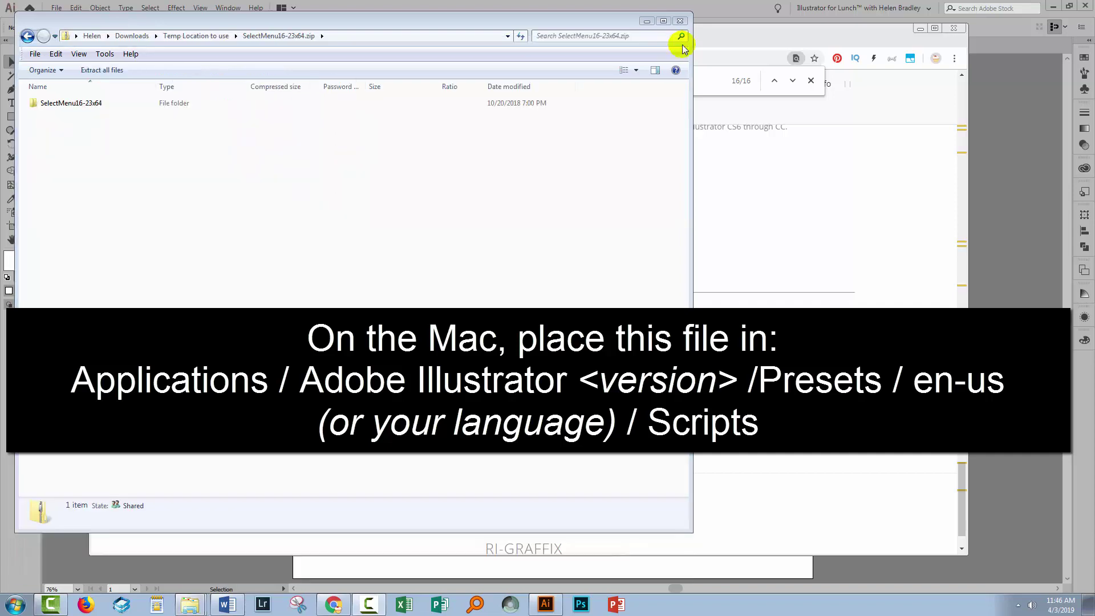
left_click(681, 21)
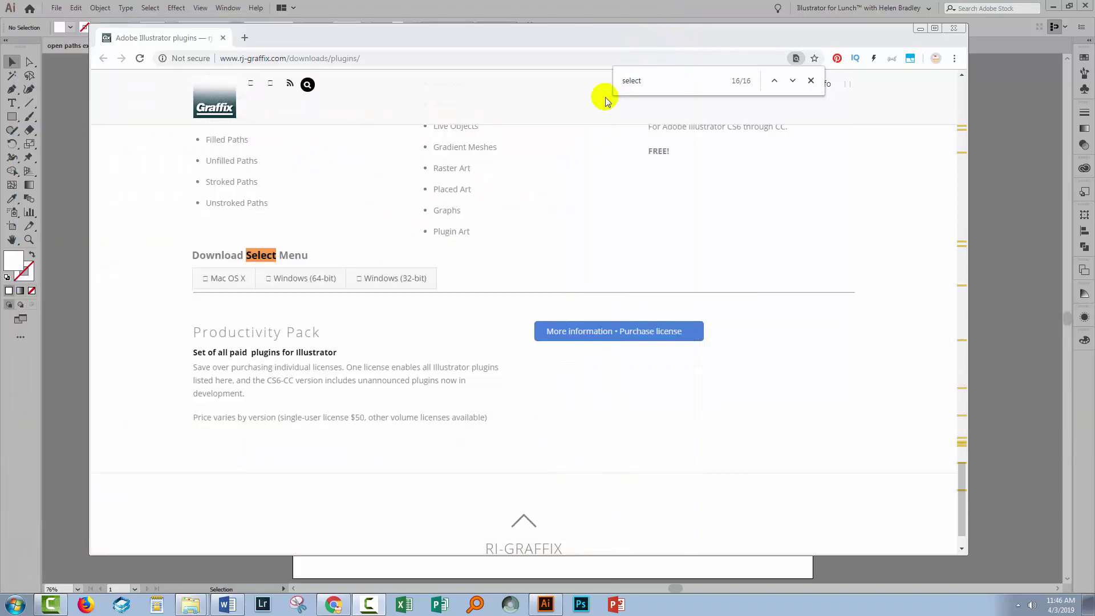
left_click(55, 470)
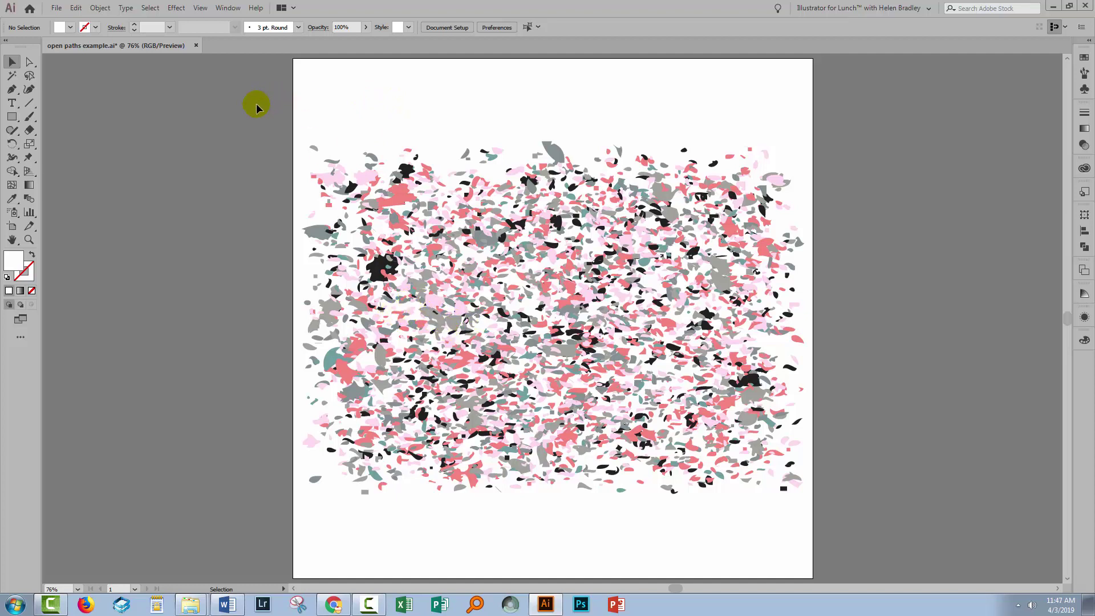
Step: Choose Select > Object > Open Paths to highlight all open paths in the chips
left_click(152, 11)
mouse_move(165, 132)
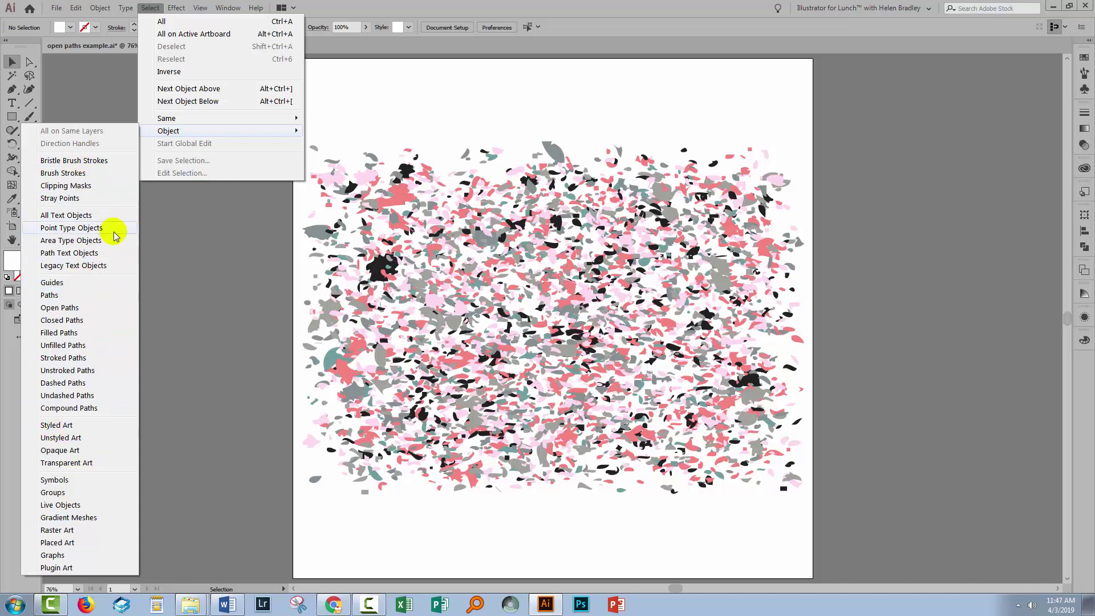
left_click(60, 308)
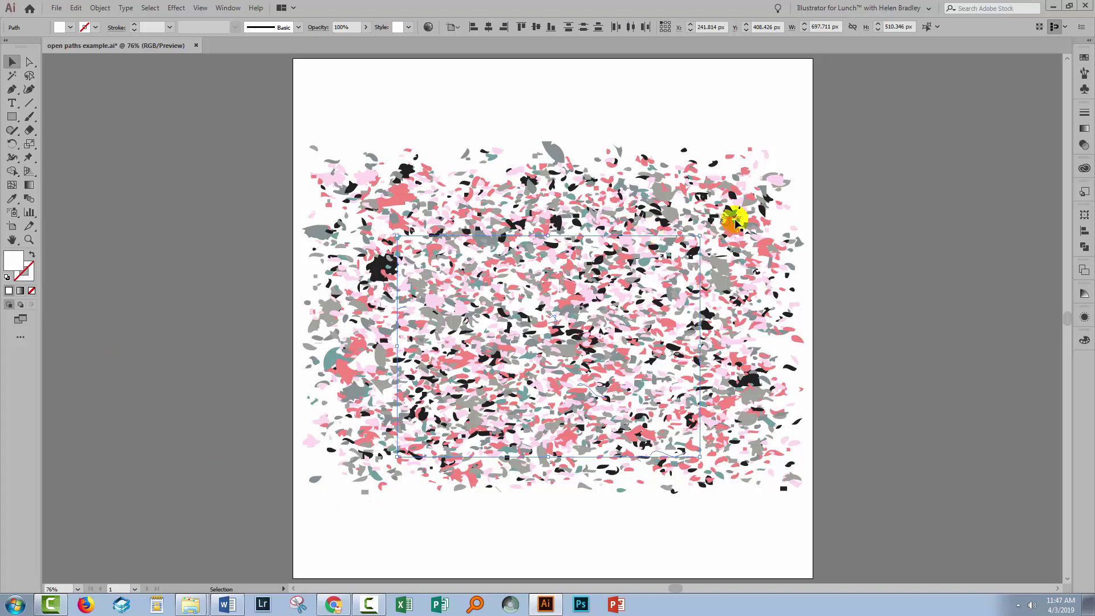
Step: Show the Layers panel, save the document, then delete the selected open paths
key("F7")
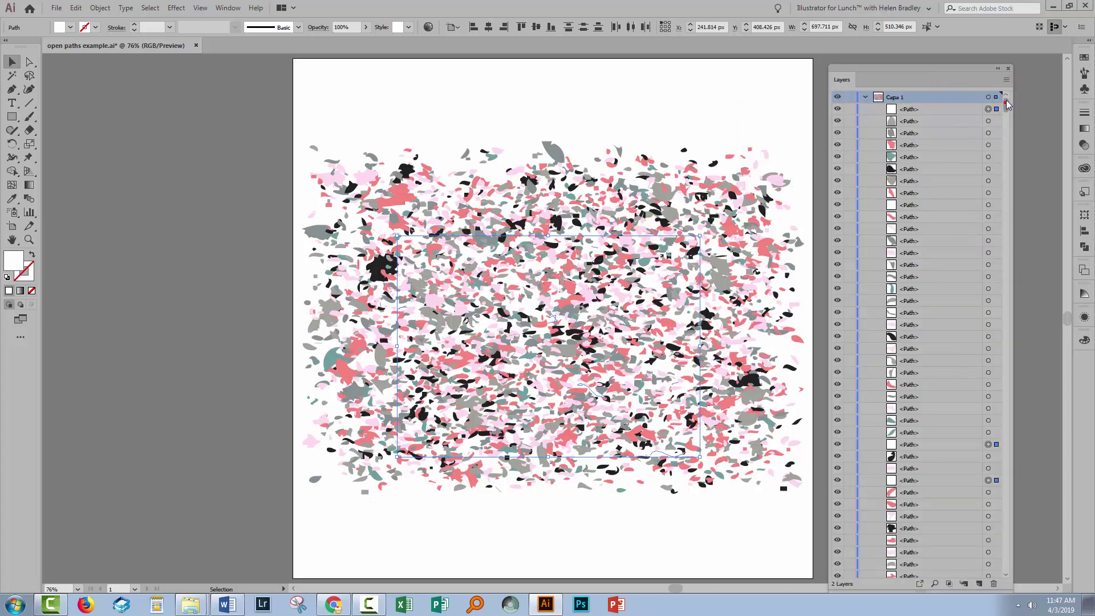
mouse_move(1007, 102)
left_mouse_down()
mouse_move(1004, 569)
mouse_move(990, 406)
mouse_move(995, 88)
left_mouse_up()
key("ctrl+s")
key("Delete")
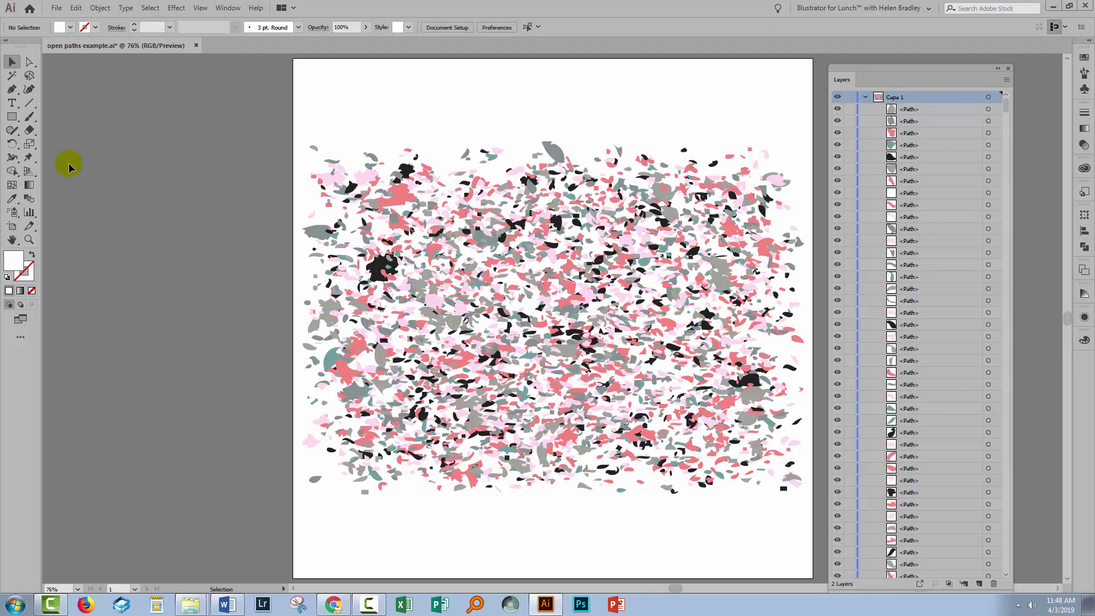
Step: Undo Clear to restore the open paths, run the Close Selected Paths script, then deselect
left_click(77, 8)
left_click(88, 18)
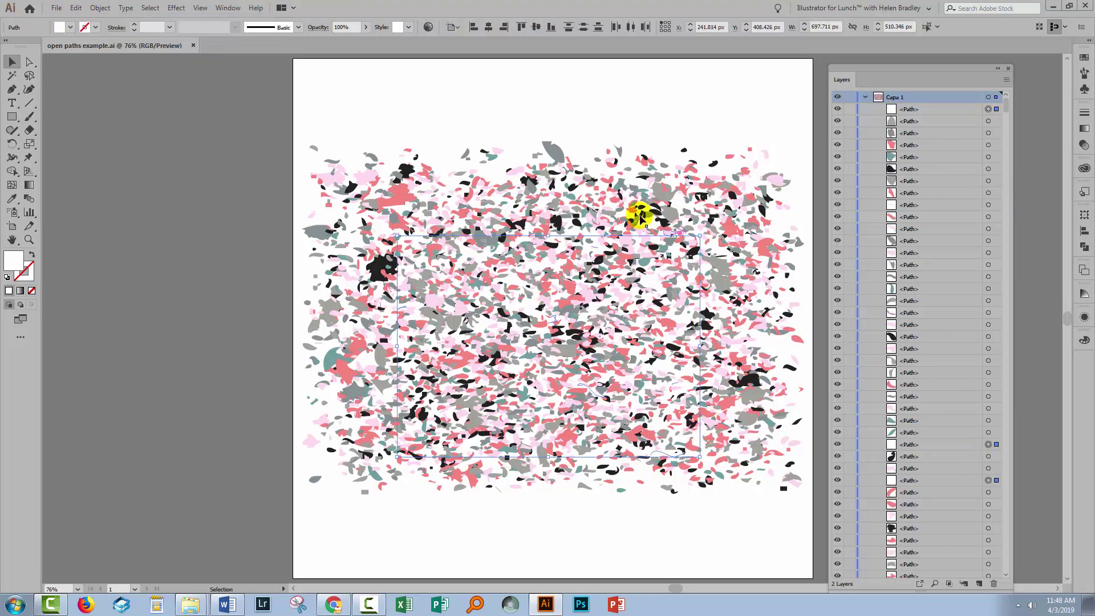
left_click(56, 10)
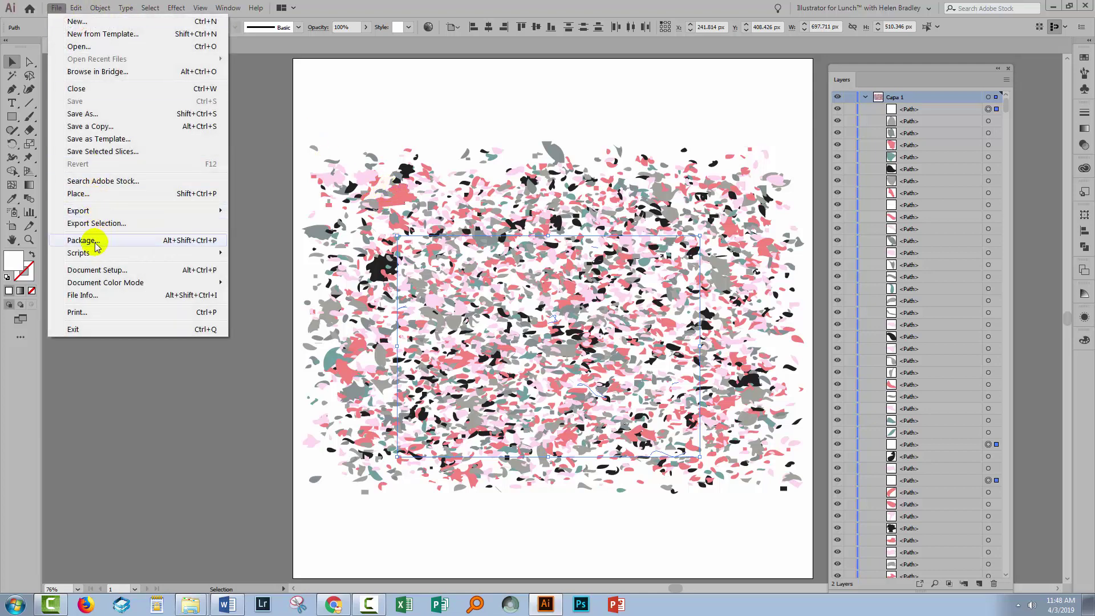
mouse_move(91, 252)
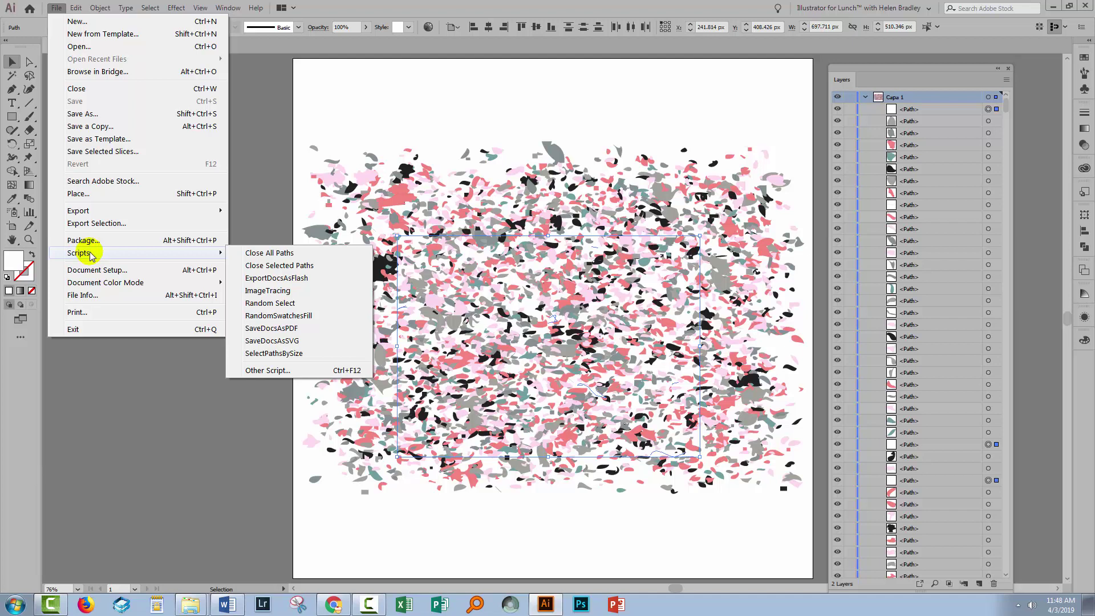
left_click(290, 267)
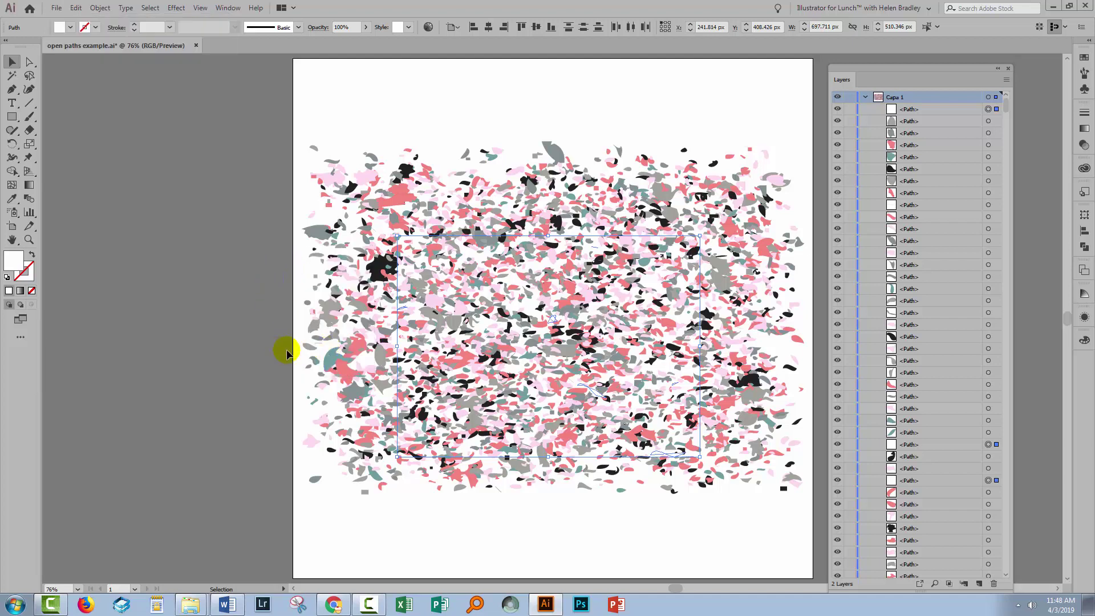
left_click(408, 509)
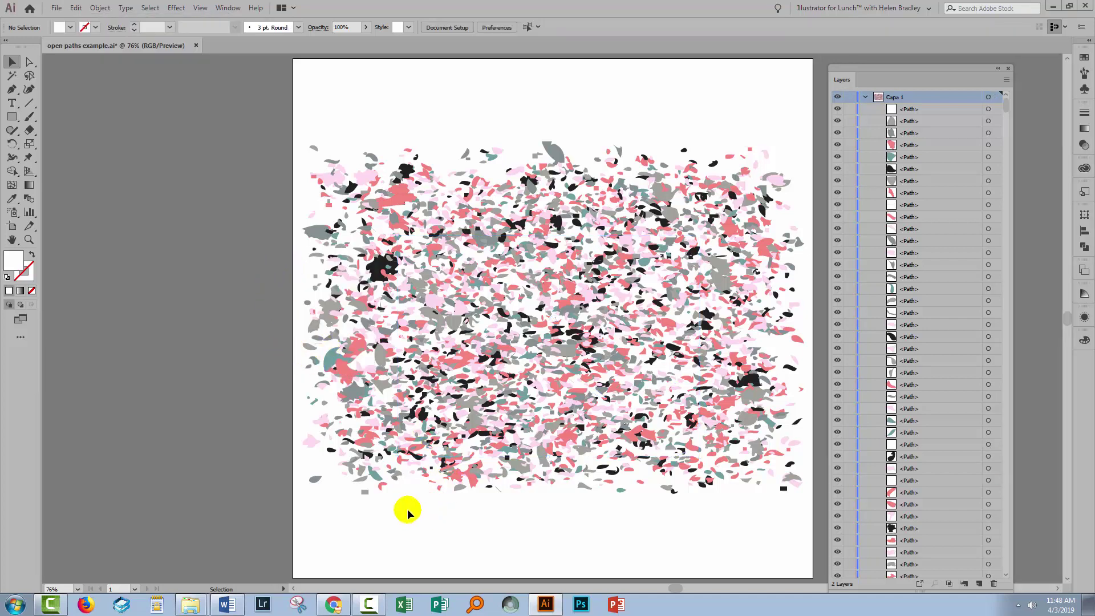
Step: Run Select > Object > Open Paths to confirm none remain
left_click(150, 12)
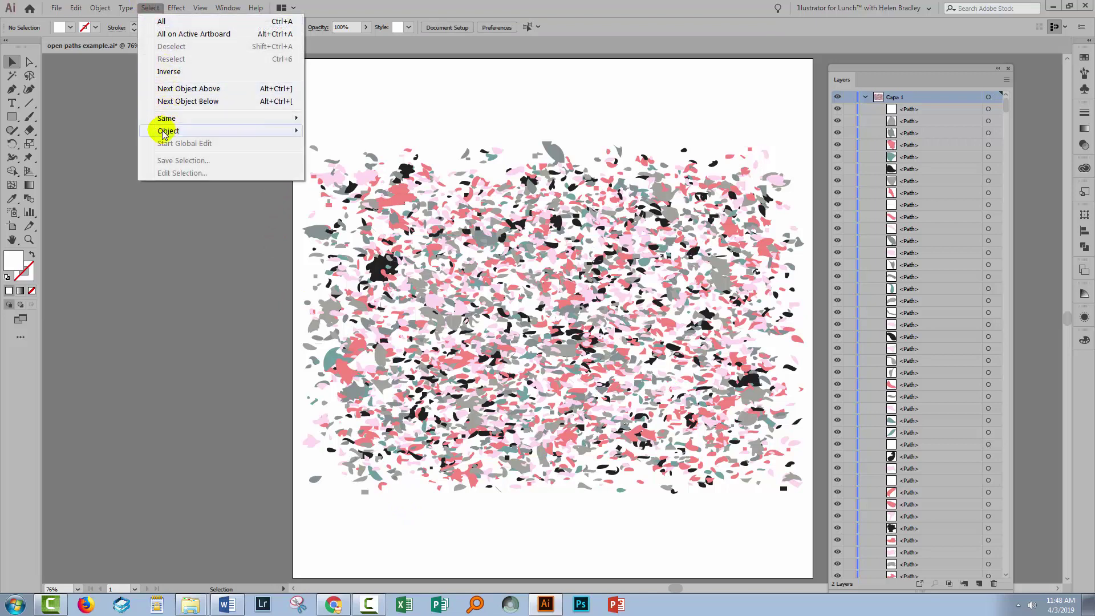
mouse_move(165, 131)
left_click(47, 309)
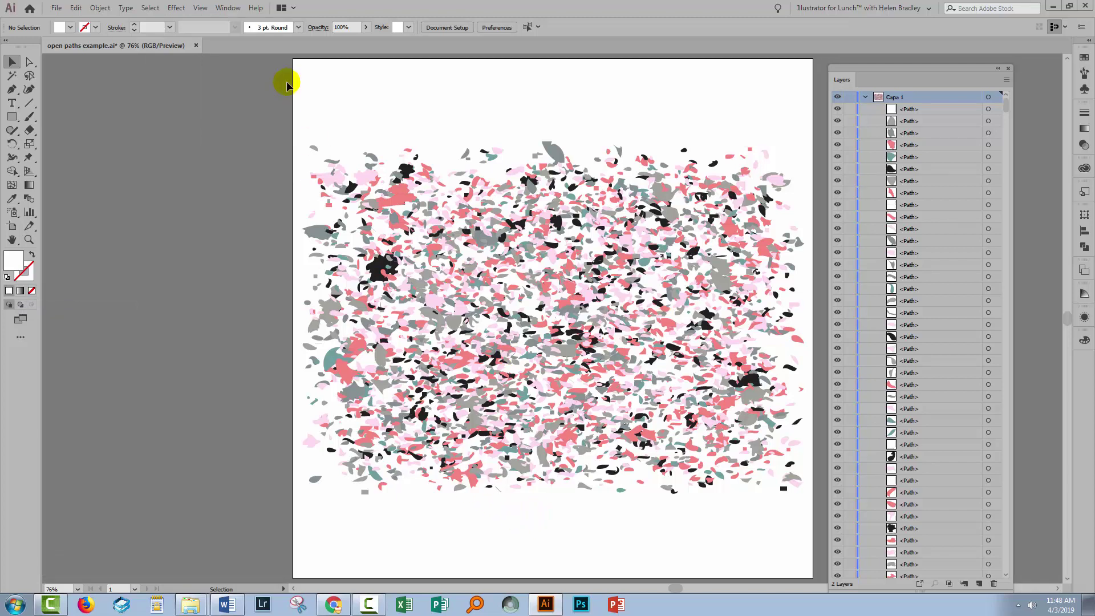
Step: Marquee-select all chips and check Document Info shows 3811 closed paths, 0 open, then deselect
left_click_drag(293, 88, 814, 512)
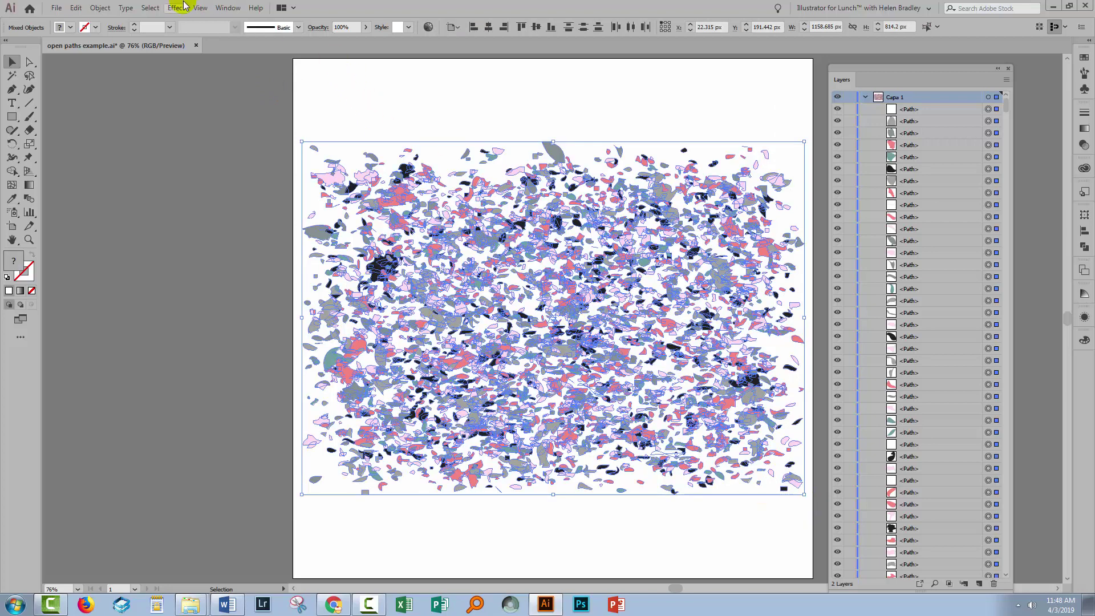
left_click(225, 8)
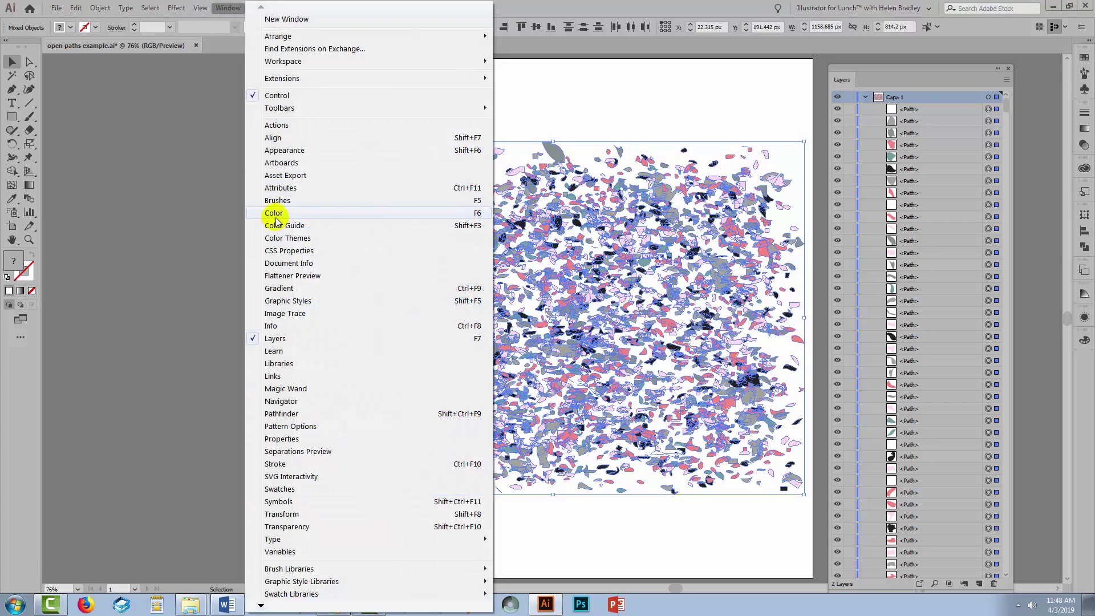
left_click(290, 263)
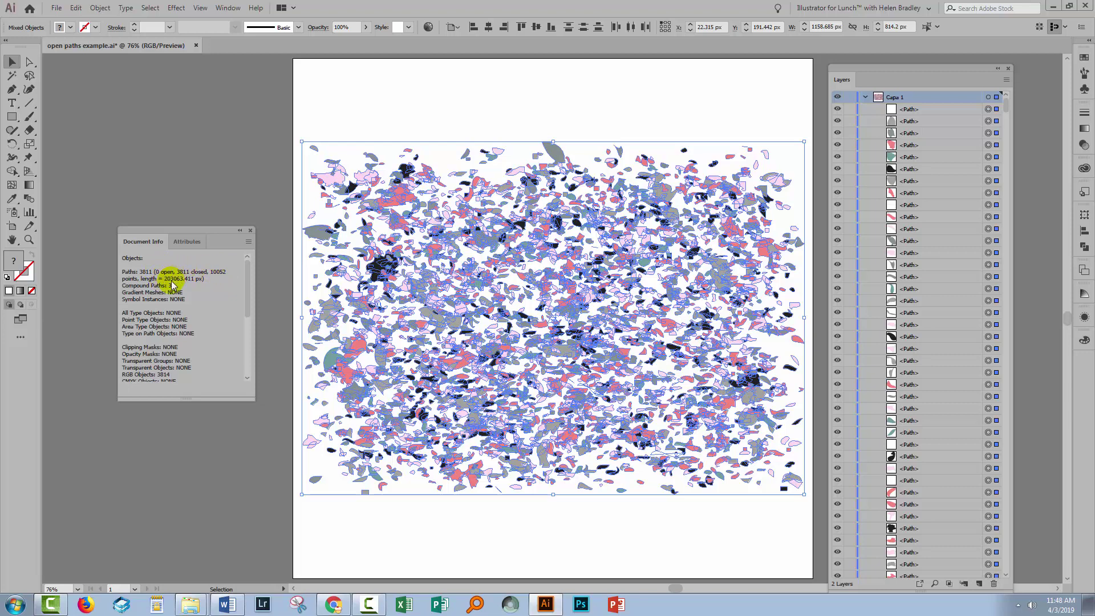
left_click(371, 512)
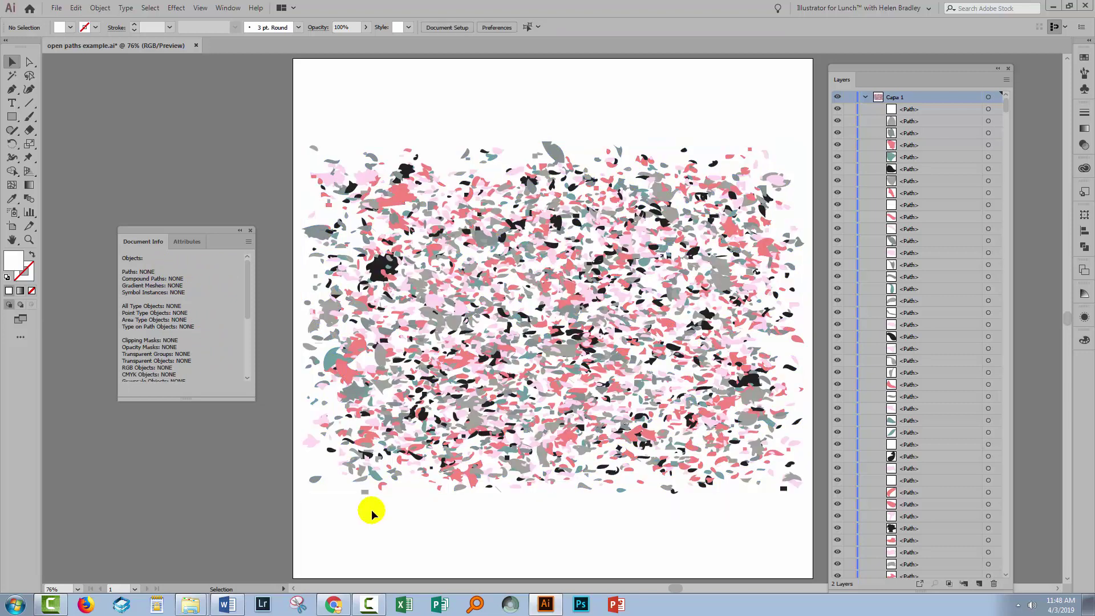